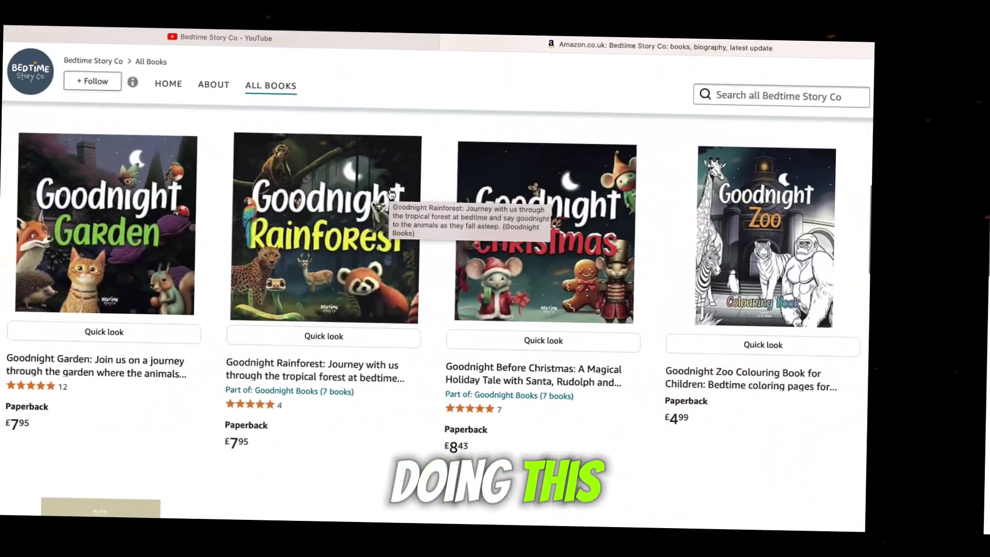
Browse the Bedtime Story Co book listings on Amazon and the company's bedtime story app website.
scroll(386, 194, down, 5)
scroll(400, 196, up, 10)
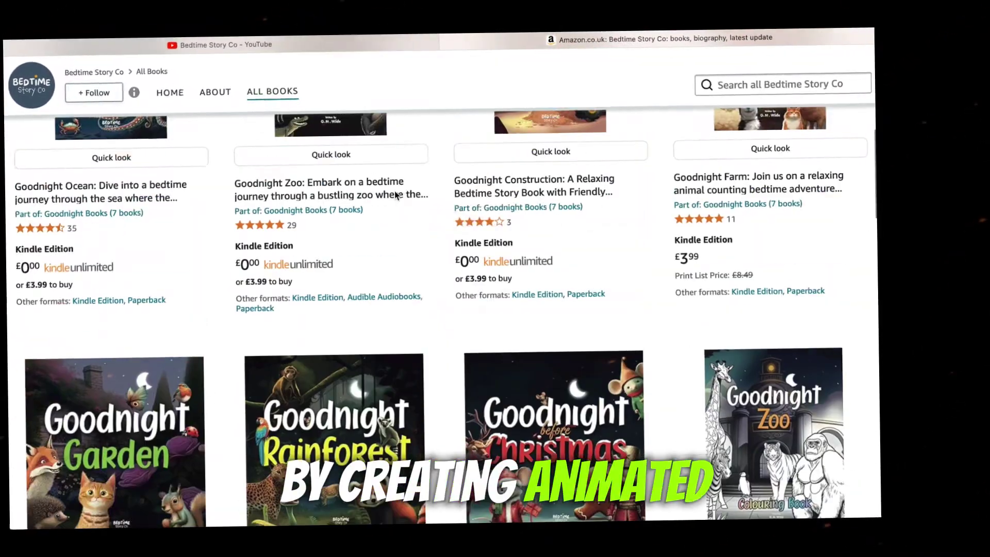
scroll(397, 195, down, 5)
scroll(361, 196, up, 8)
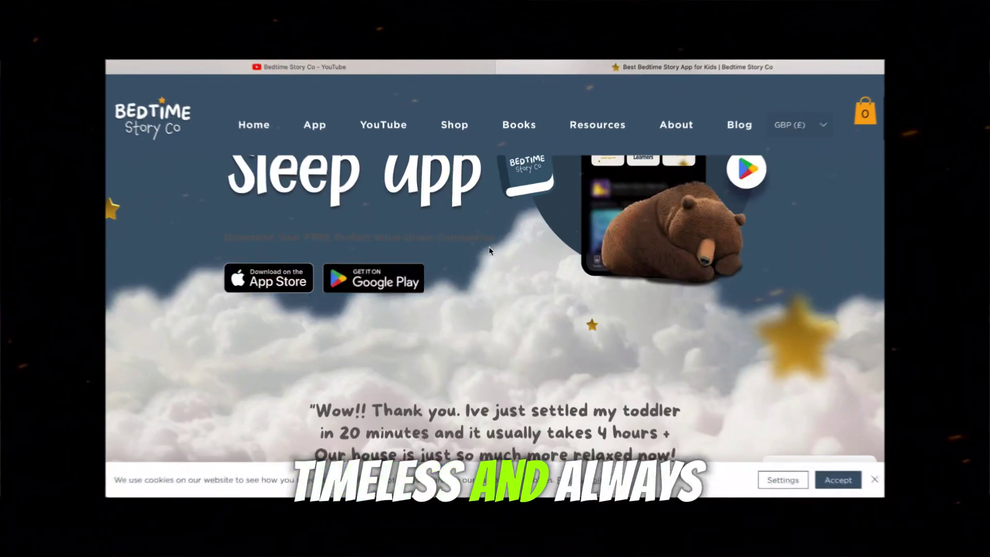
scroll(489, 247, down, 4)
scroll(489, 250, down, 10)
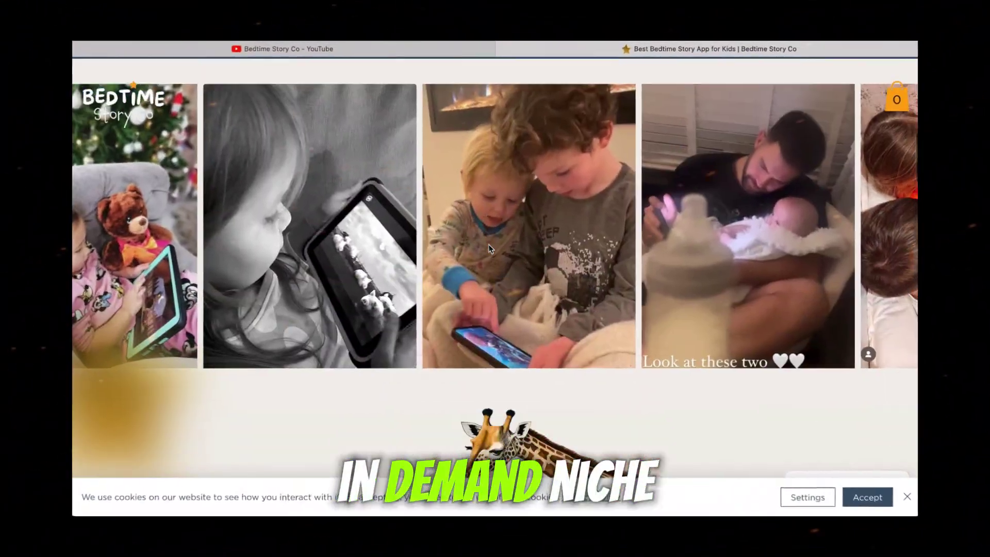
scroll(489, 247, down, 10)
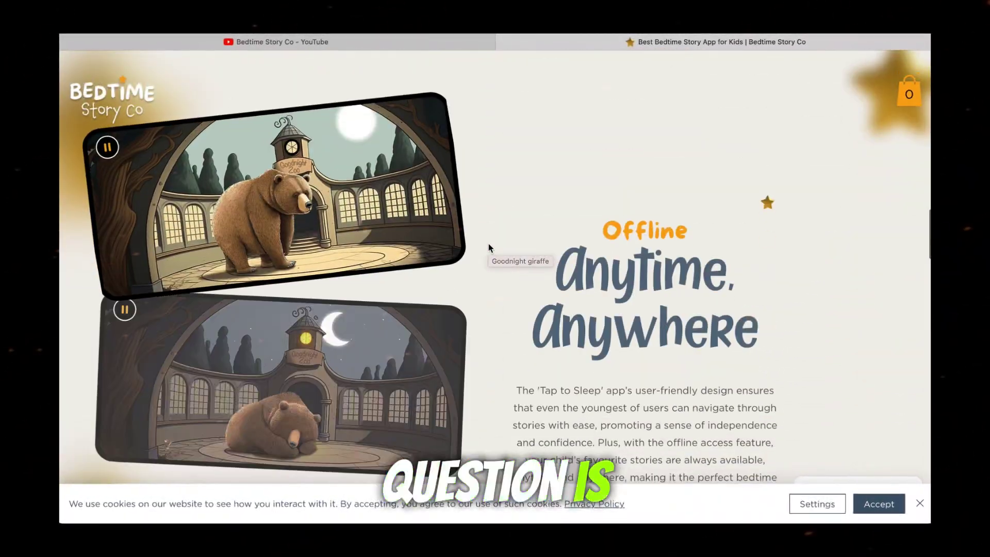
scroll(489, 248, down, 10)
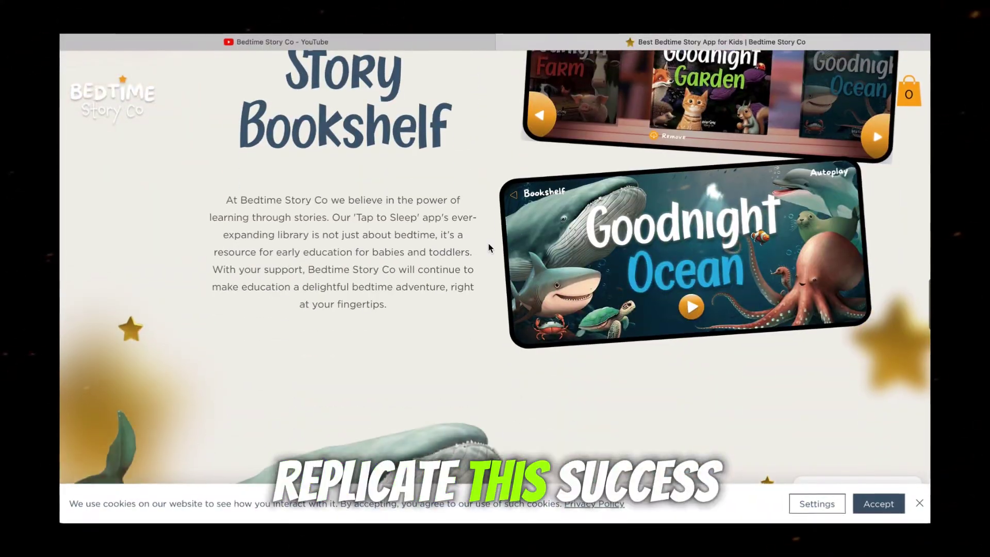
scroll(489, 249, down, 2)
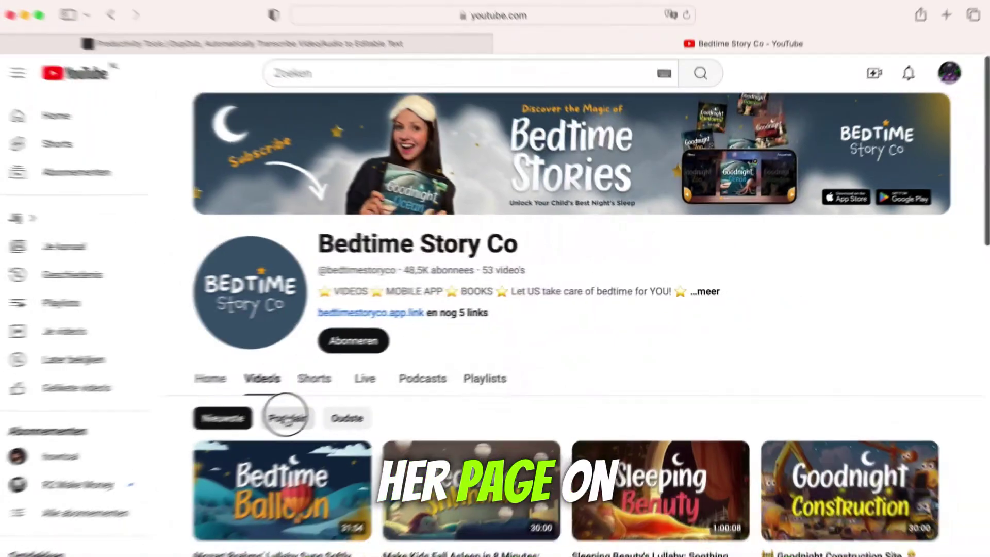
Open the Goodnight Ocean video among the most popular videos of the Bedtime Story Co YouTube channel and copy its link.
scroll(584, 394, down, 4)
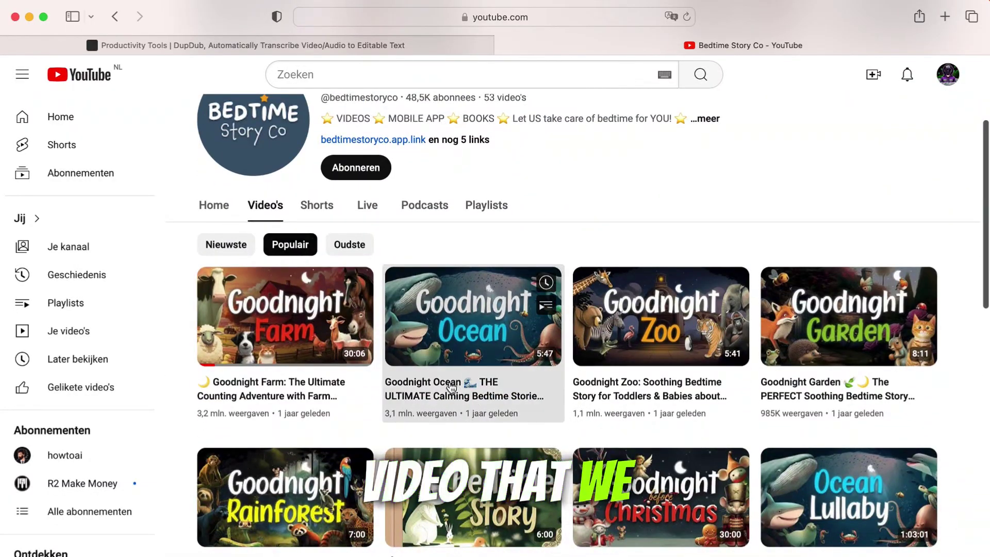
click(319, 359)
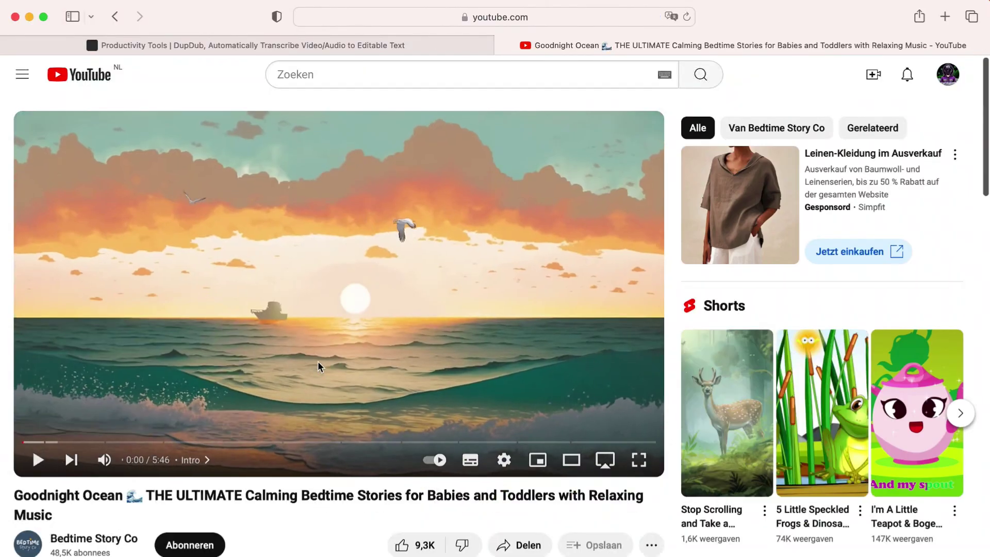
click(503, 17)
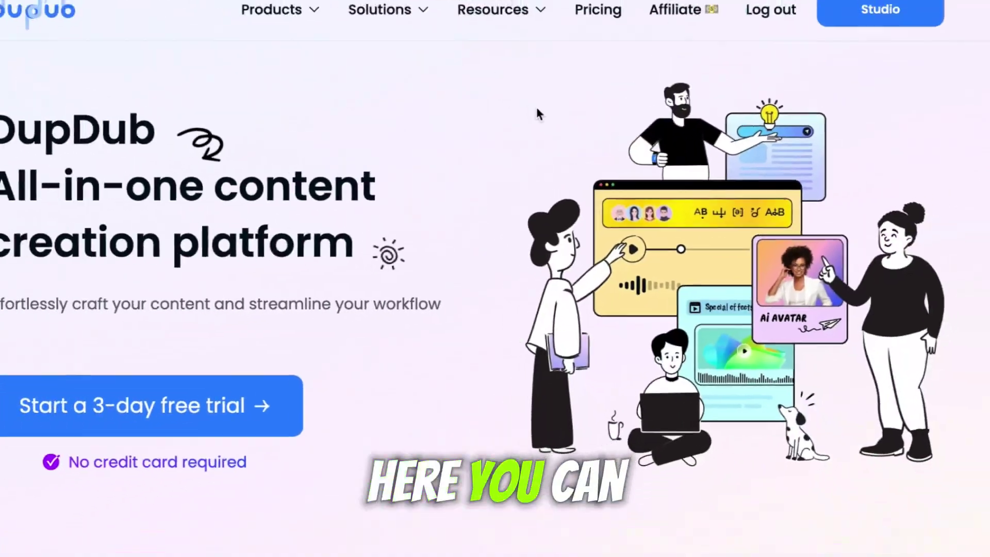
Switch to DupDub and open its AI transcription tool.
scroll(562, 119, down, 5)
scroll(561, 119, up, 5)
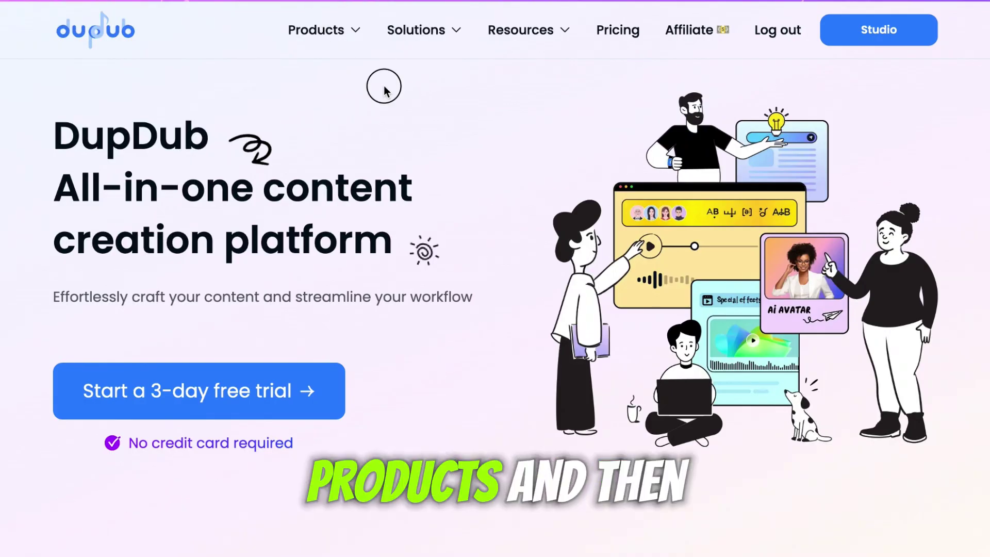
mouse_move(316, 30)
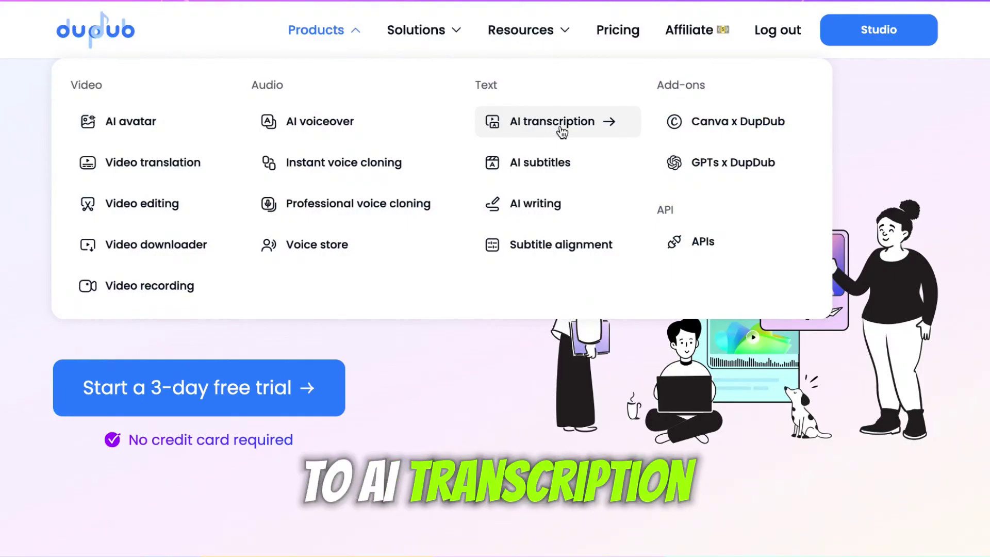
click(561, 124)
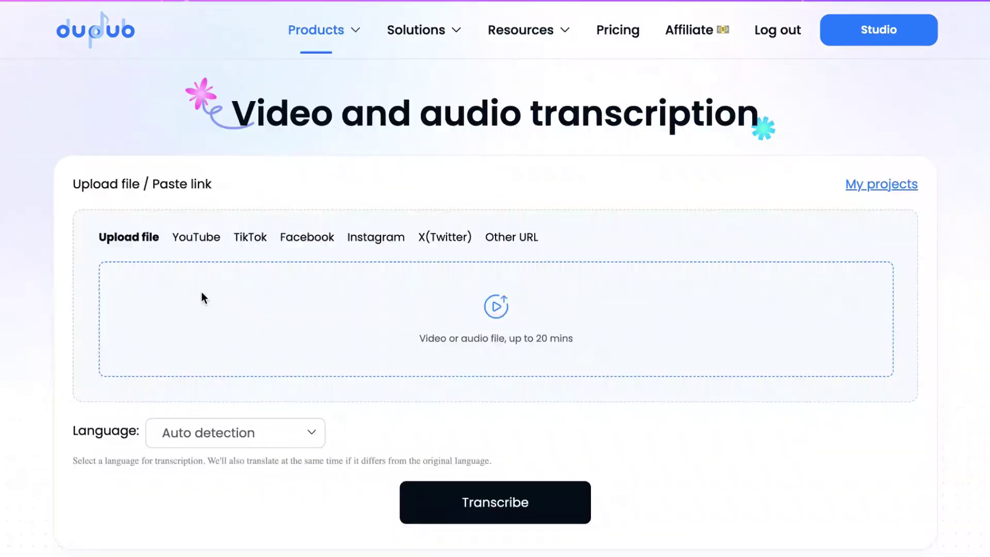
Transcribe the Goodnight Ocean YouTube video from its copied link and look through the resulting script.
click(205, 246)
text(https://www.youtube.com/watch?v=w7W6wXDjmQk&t=31s)
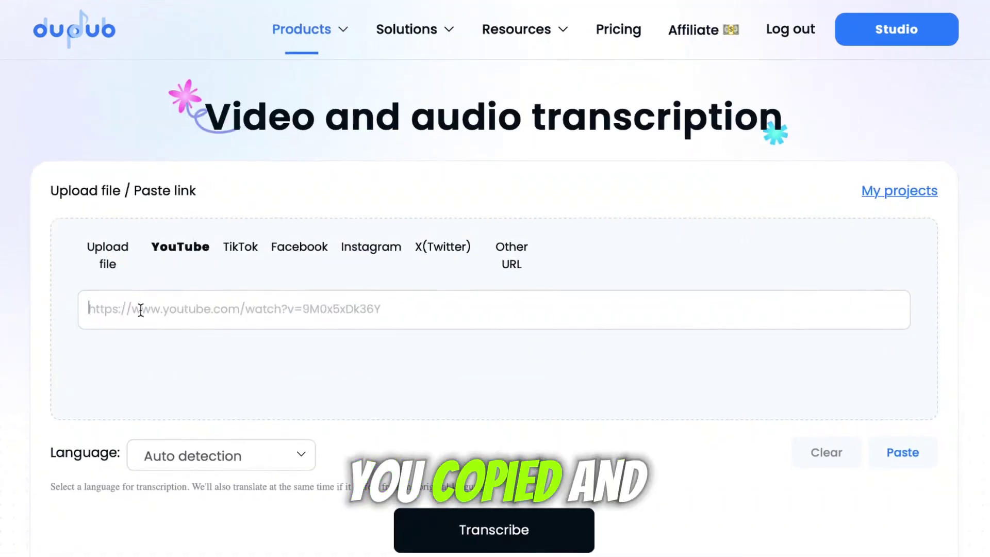
right_click(139, 307)
click(224, 358)
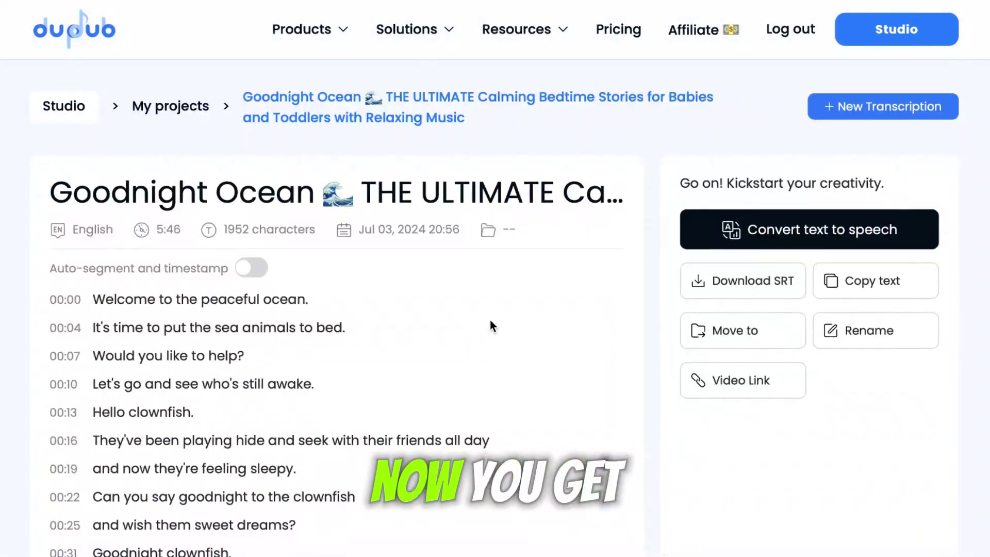
scroll(490, 323, down, 10)
scroll(495, 325, up, 10)
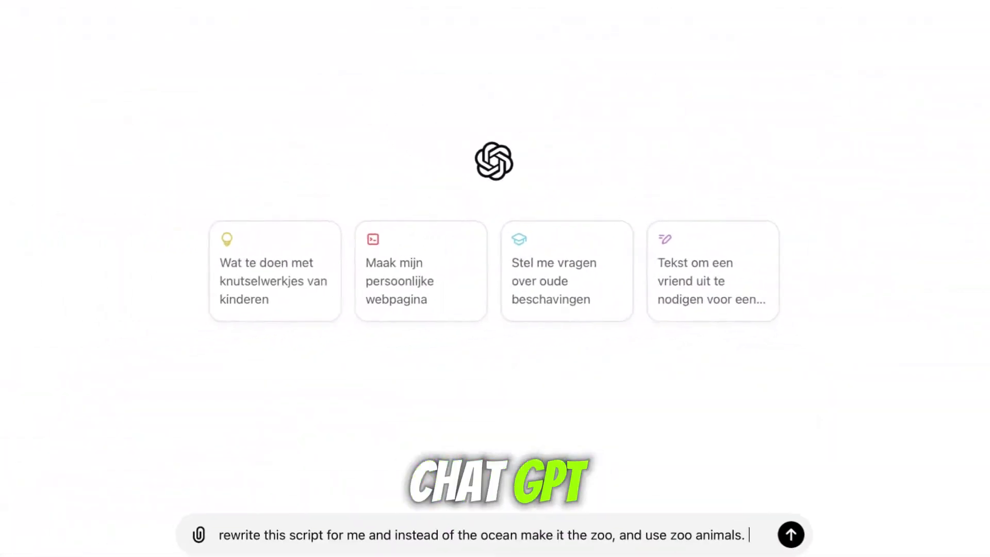
Send ChatGPT the transcript with the prompt "rewrite this script for me and instead of the ocean make it the zoo, and use zoo animals.".
right_click(750, 508)
click(763, 553)
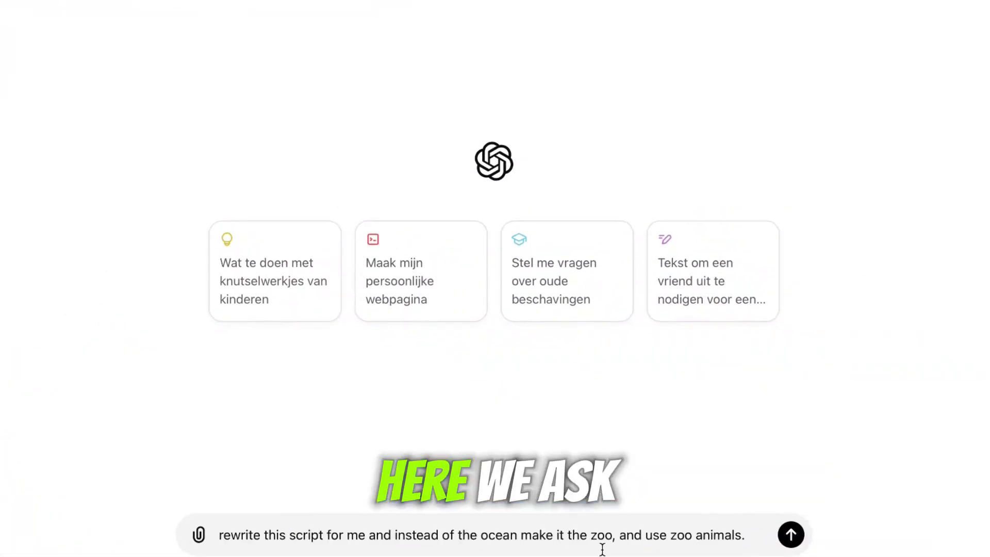
right_click(763, 511)
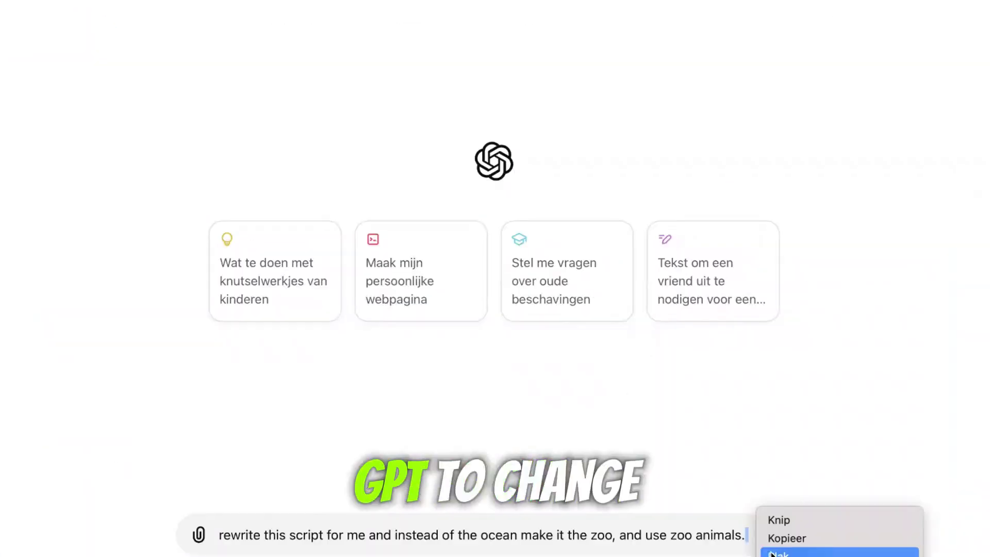
click(768, 553)
scroll(601, 515, down, 10)
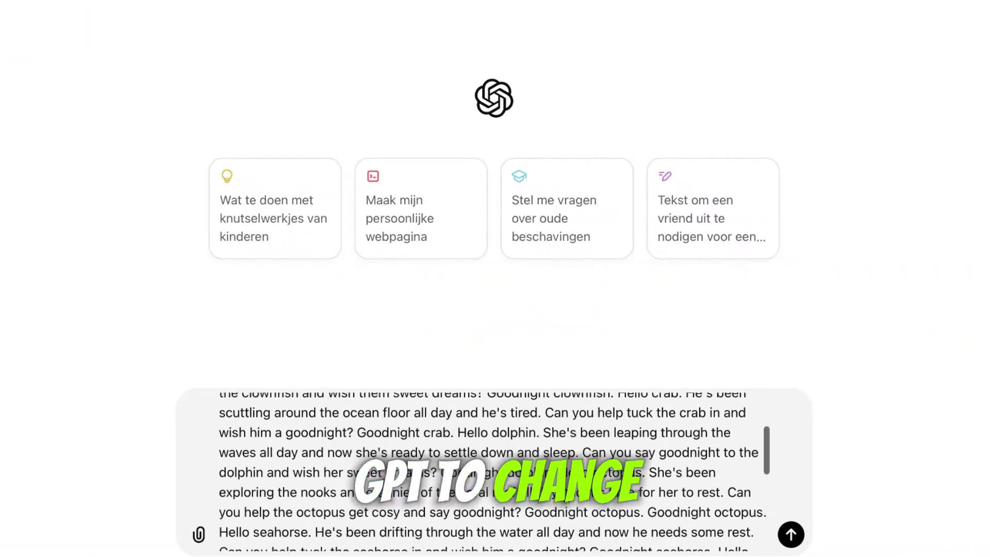
click(790, 534)
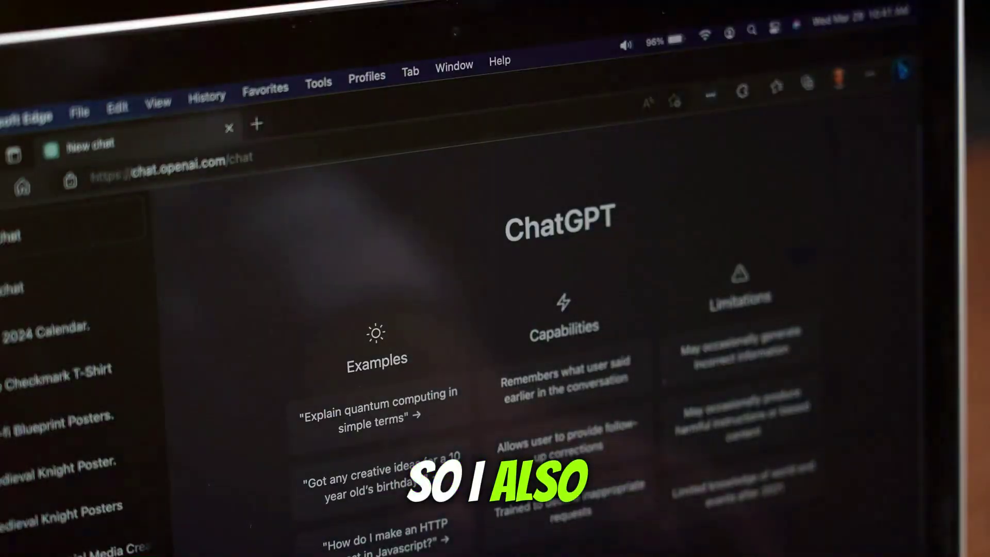
key(Return)
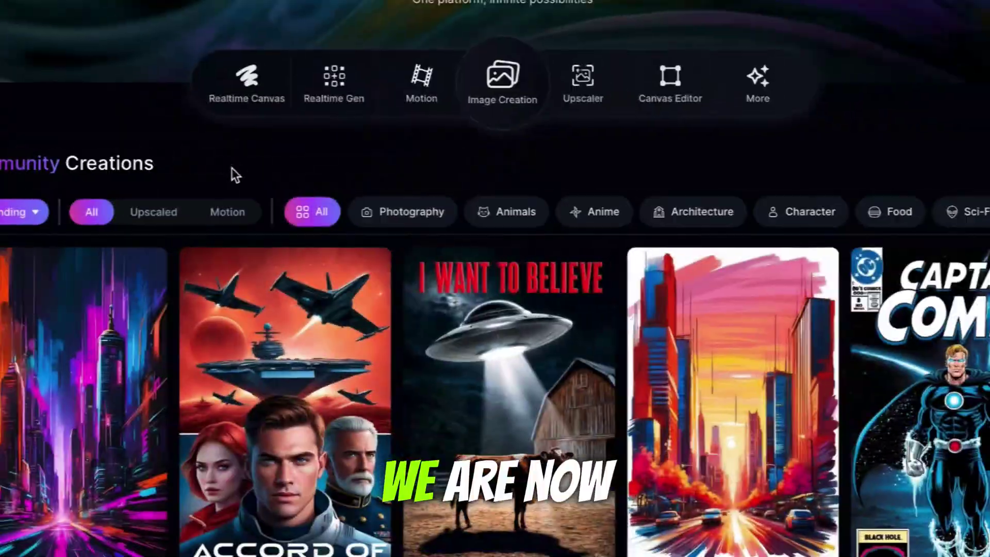
Browse the community creations in Leonardo.Ai and open the Image Generation page.
scroll(366, 201, down, 3)
scroll(365, 202, down, 5)
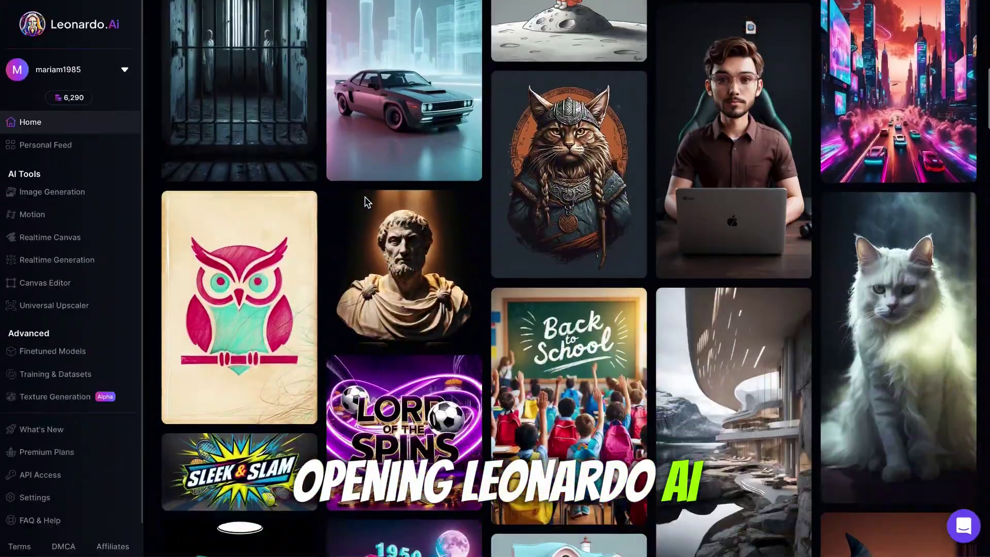
scroll(365, 202, up, 10)
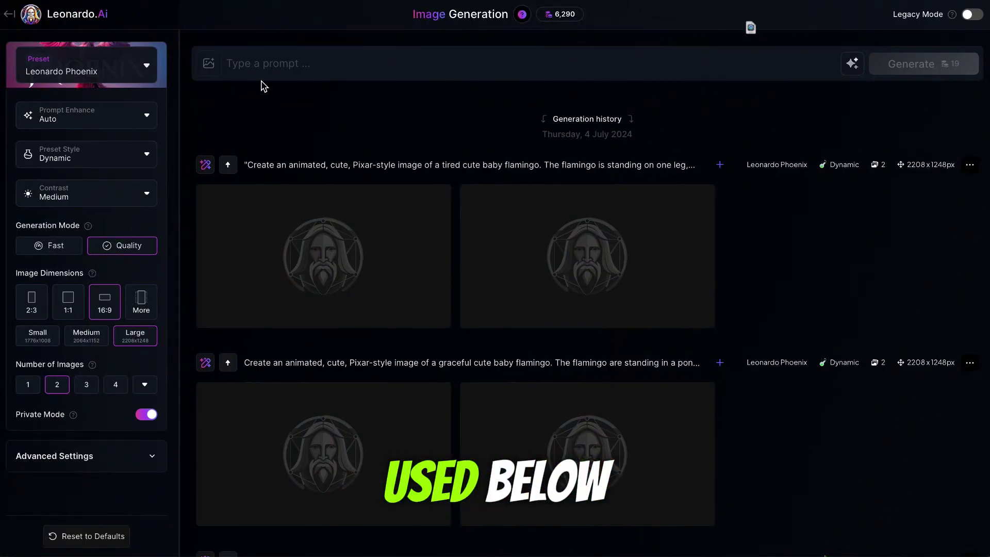
scroll(325, 289, down, 6)
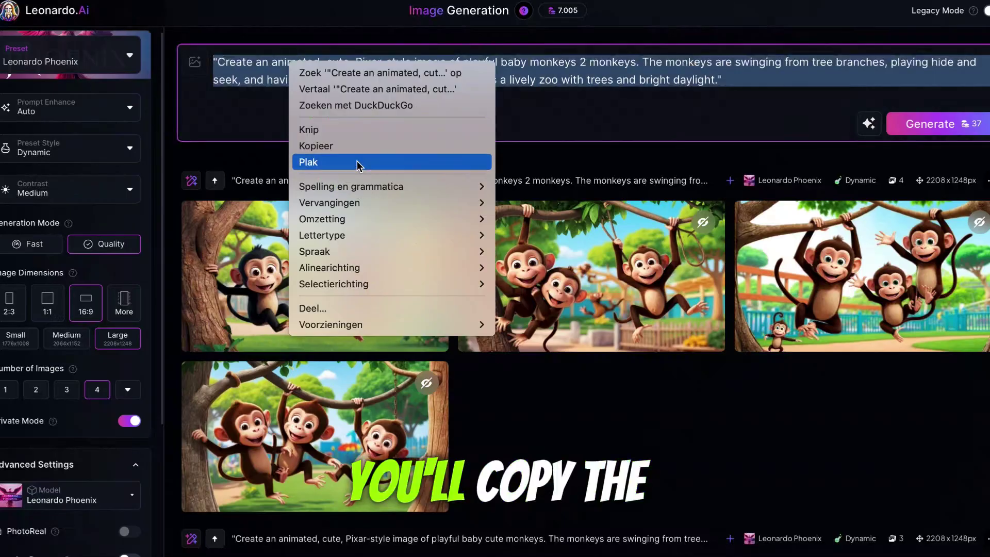
Replace the prompt with the tired monkey one, reword it to "3 tired baby monkeys", and generate four images.
click(358, 165)
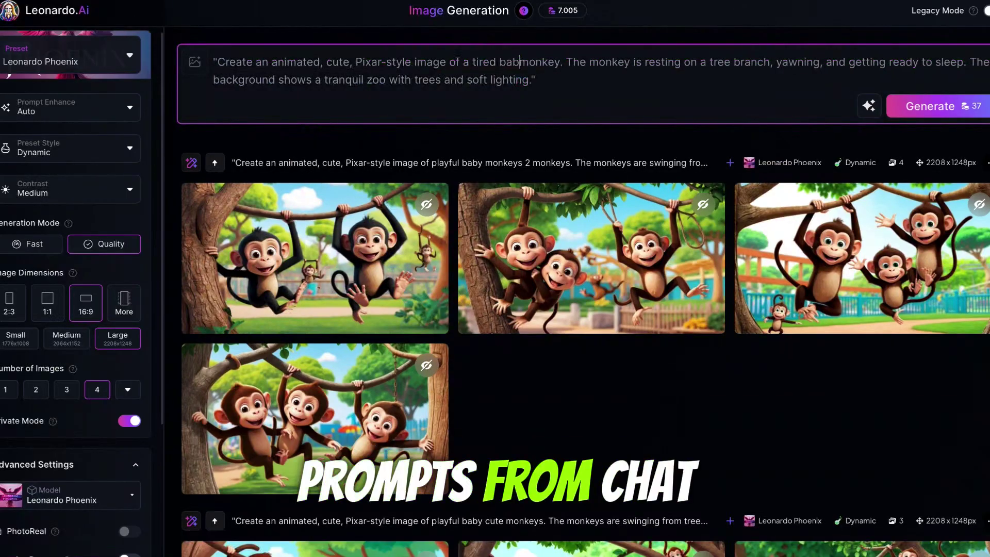
text(y)
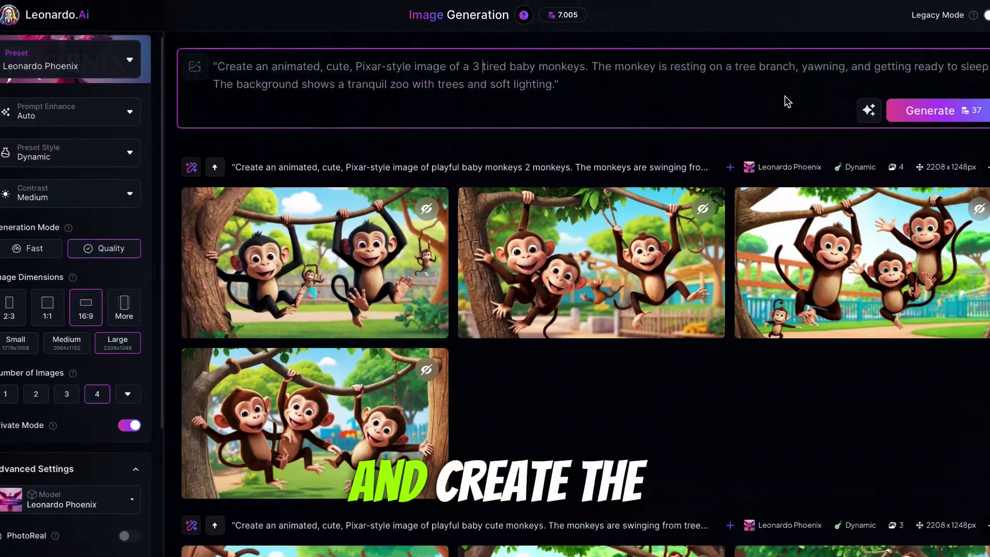
scroll(858, 269, down, 3)
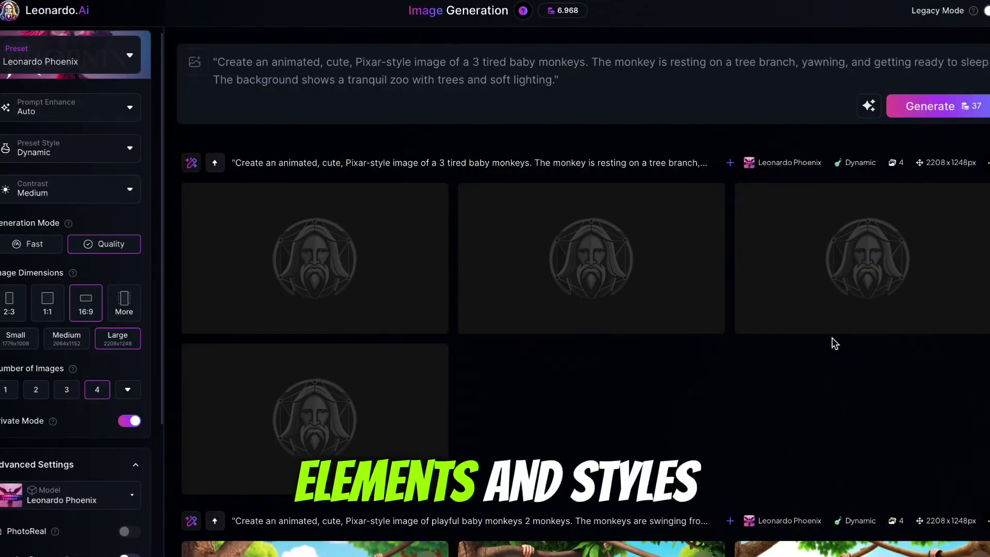
scroll(727, 367, down, 3)
scroll(727, 366, up, 3)
Add to the prompt that the monkeys are very sleepy and generate the images again.
click(392, 80)
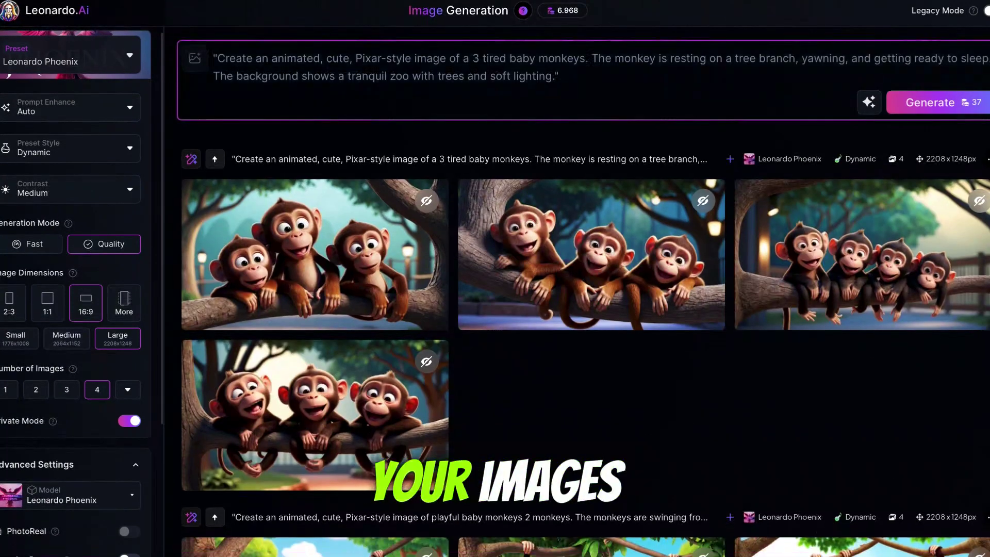
text(ry sleepy.)
key(Return)
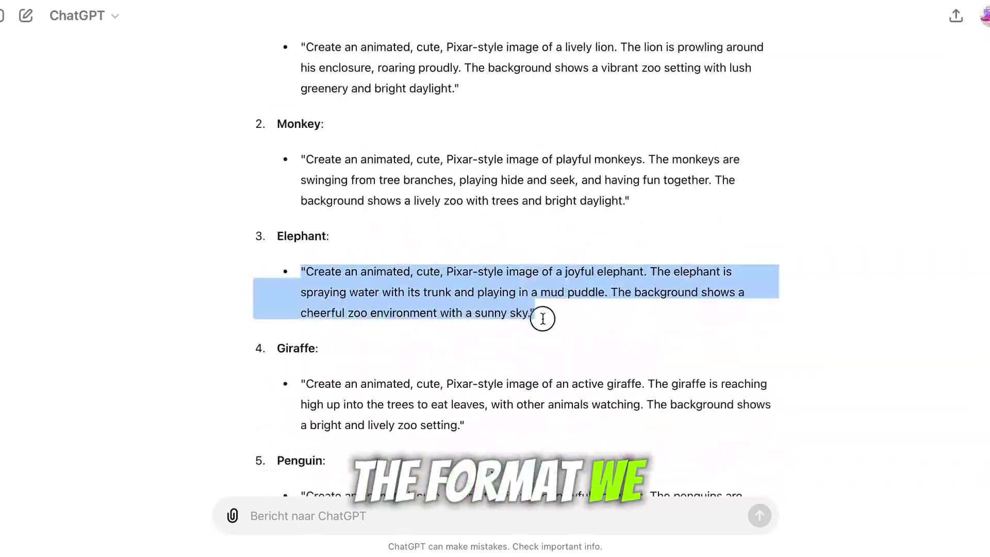
Enter ChatGPT's joyful elephant prompt with the Leonardo Phoenix preset in Leonardo.Ai and review the generated animal images in the personal feed.
right_click(317, 86)
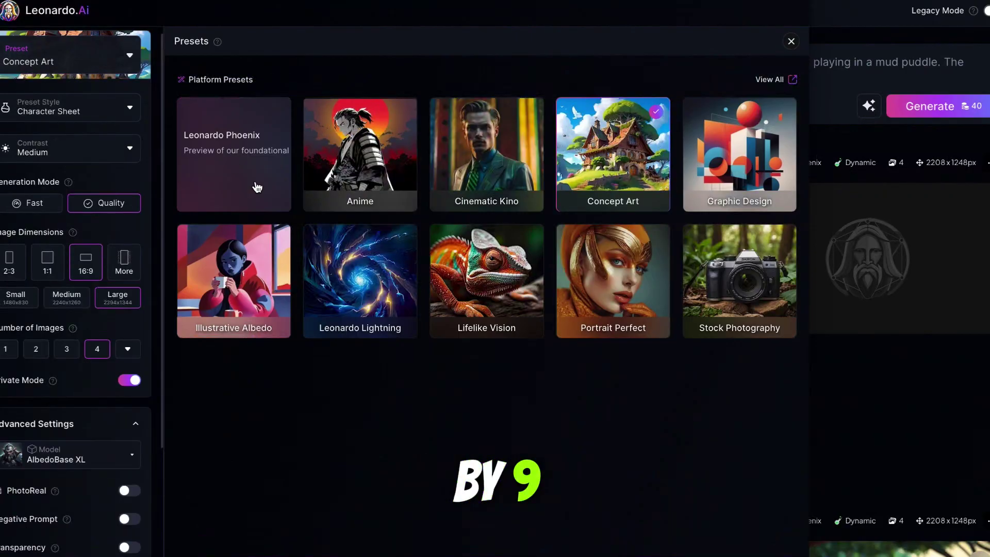
click(258, 185)
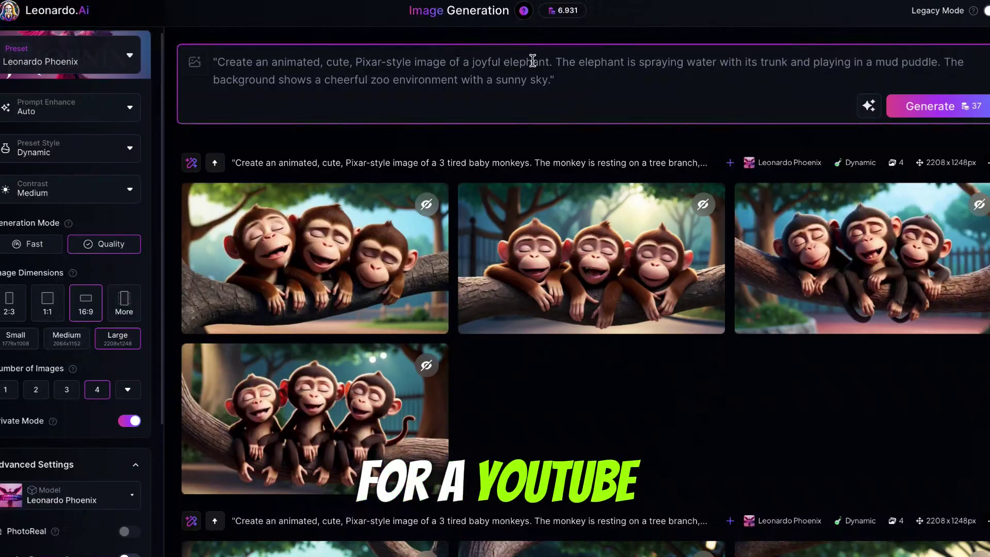
scroll(567, 309, down, 10)
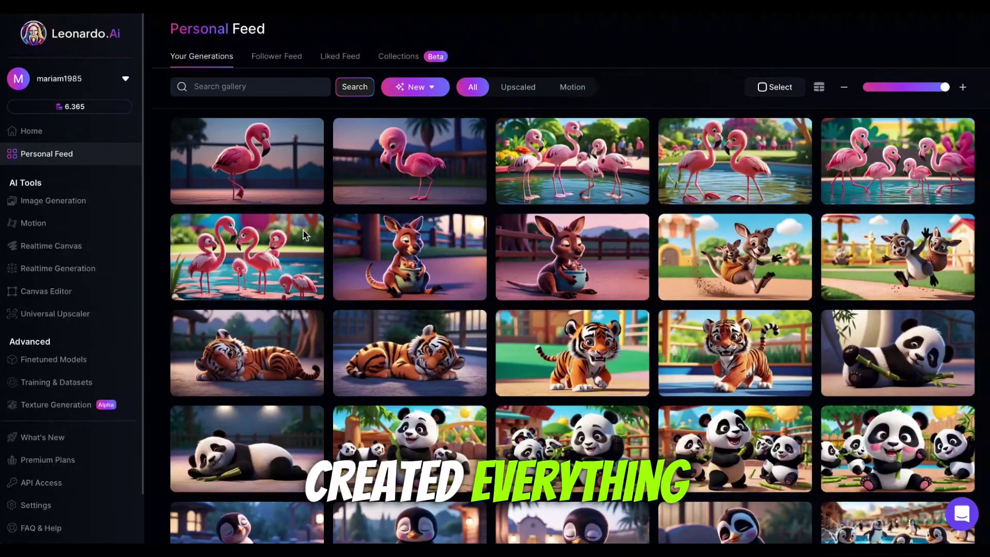
scroll(305, 235, down, 20)
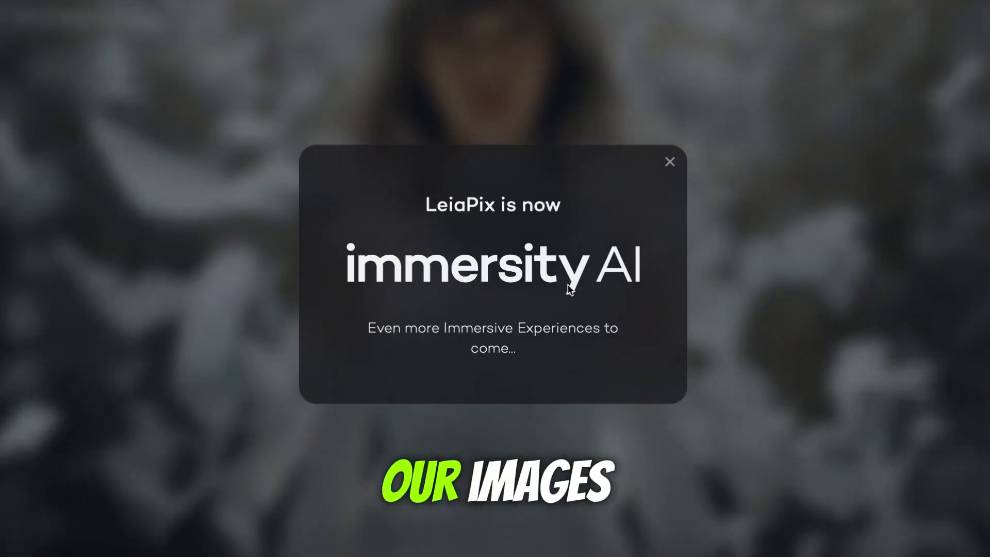
Dismiss the Immersity AI rebranding notice and upload the lion image Default_Create_an_animated_cute_Pixarstyle_image_of_a_lively_b_3.jpg.
click(670, 161)
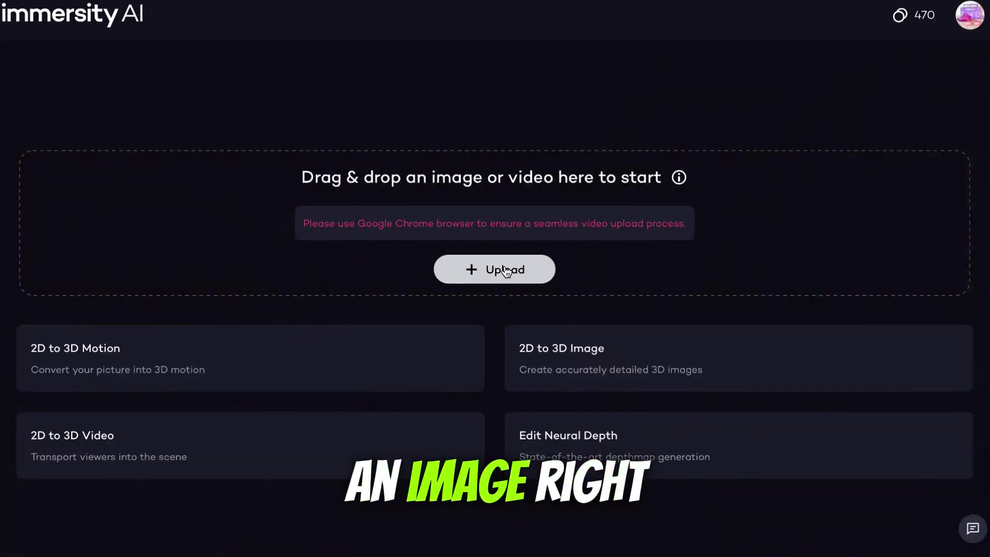
click(506, 272)
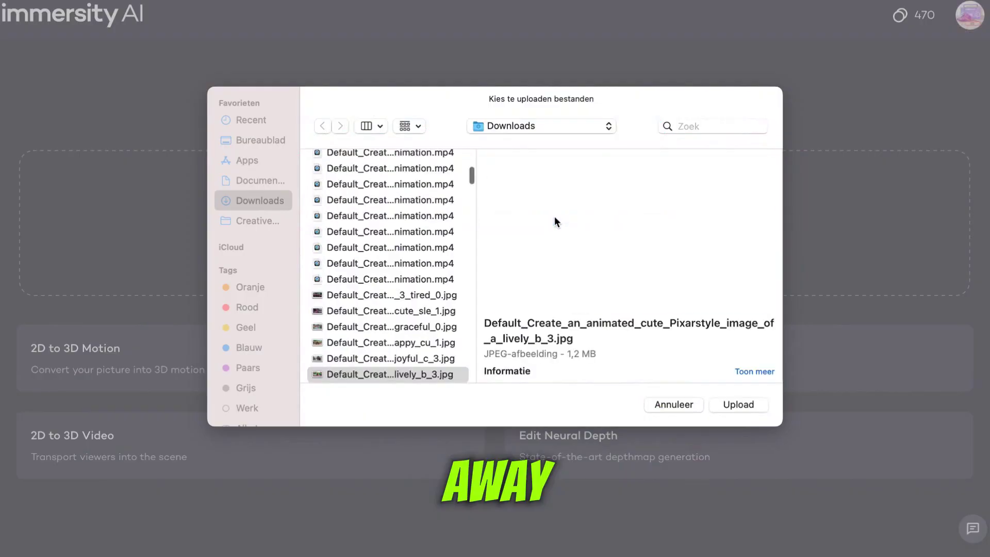
click(745, 405)
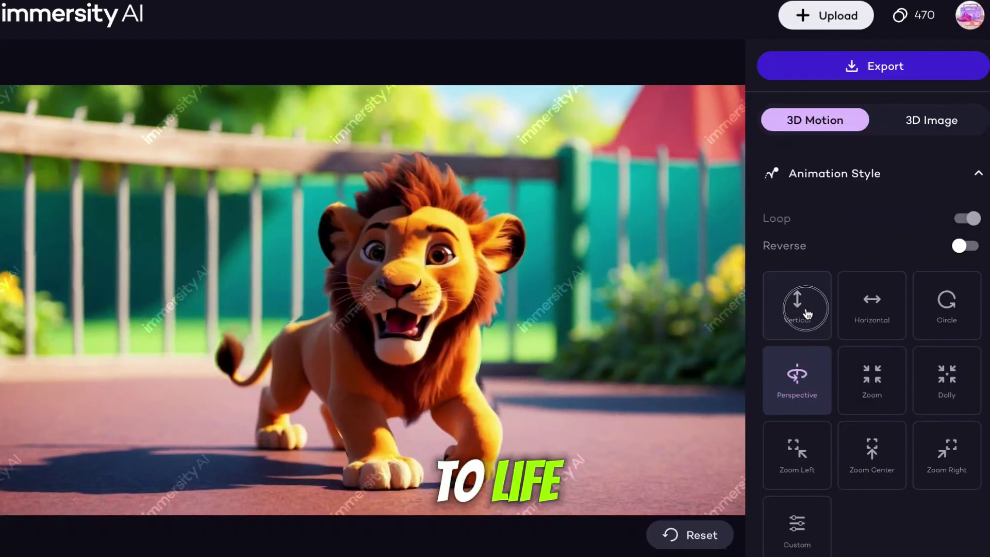
Apply the Zoom animation style to the lion image and expand its manual settings.
click(809, 309)
click(877, 386)
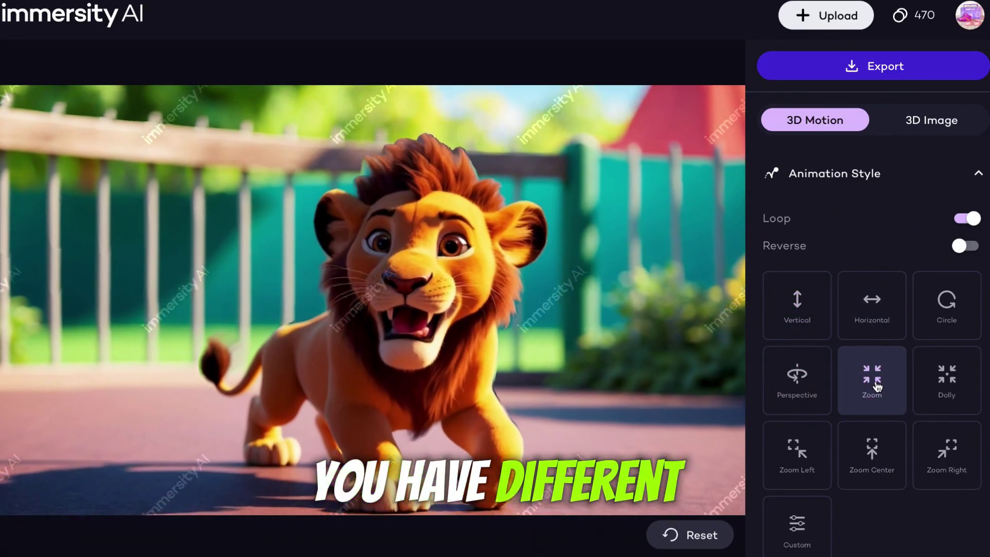
scroll(813, 387, down, 7)
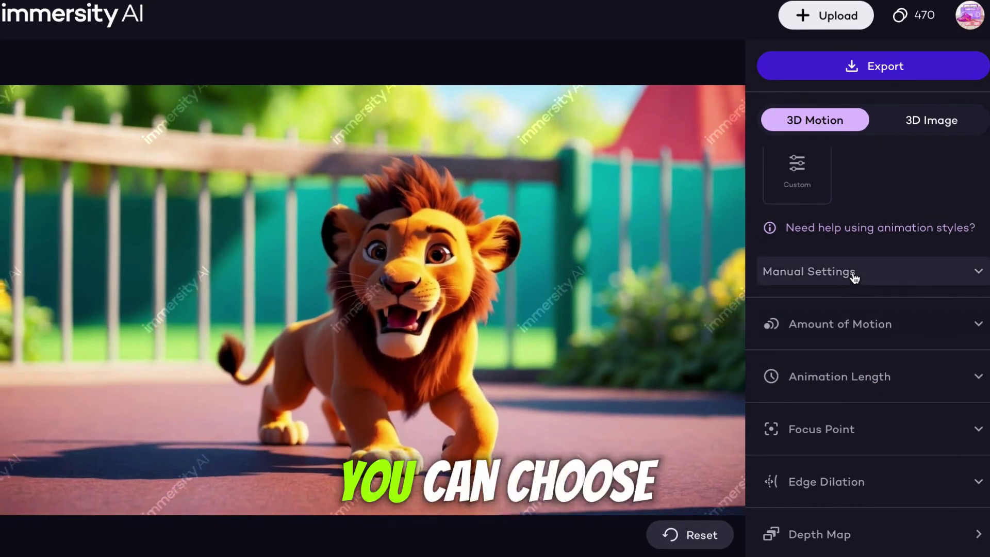
click(857, 286)
scroll(853, 276, down, 3)
scroll(853, 277, down, 3)
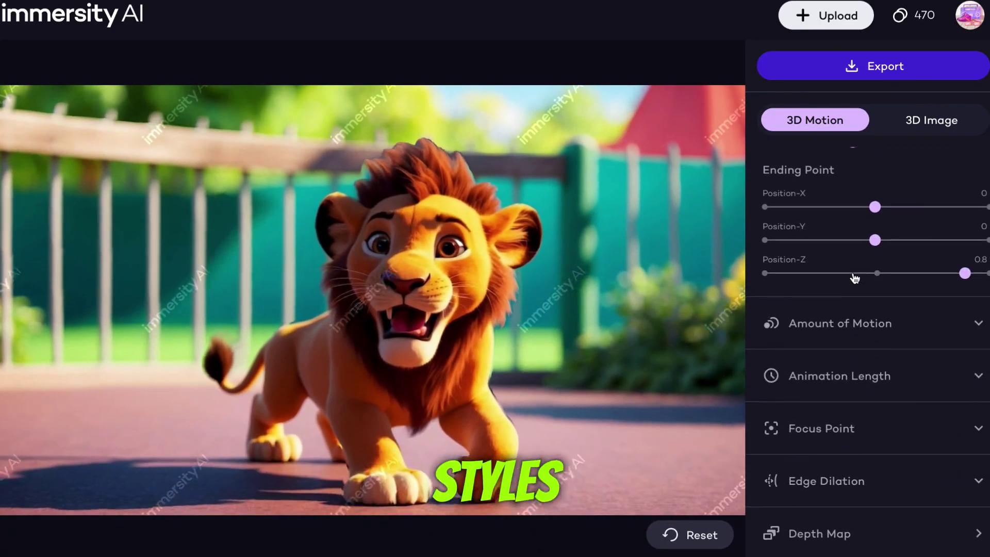
Set the animation length to 10s and the amount of motion to 46%, and shift the focus point towards Far.
click(845, 376)
click(980, 409)
click(891, 324)
scroll(892, 328, down, 2)
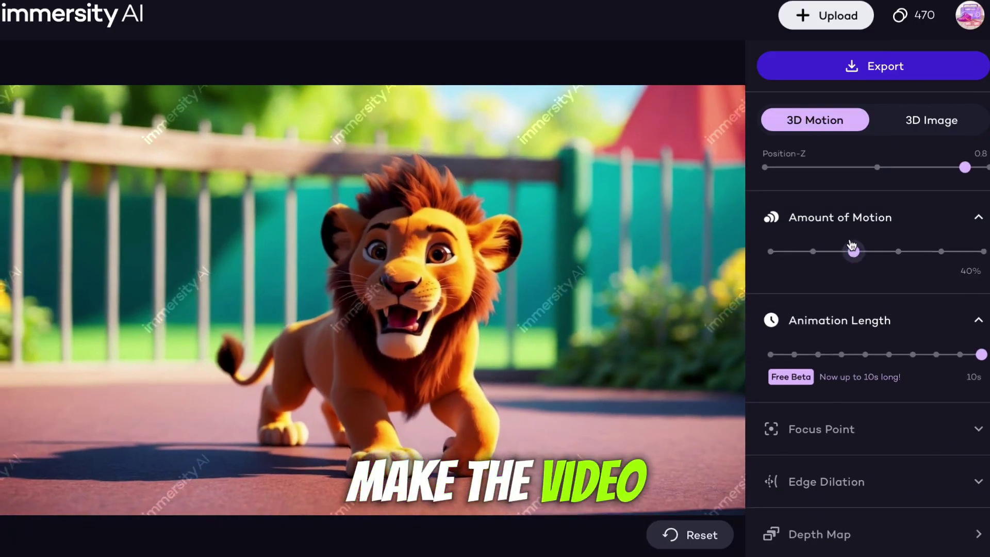
mouse_move(853, 251)
mouse_down()
mouse_move(900, 254)
mouse_move(866, 252)
mouse_up()
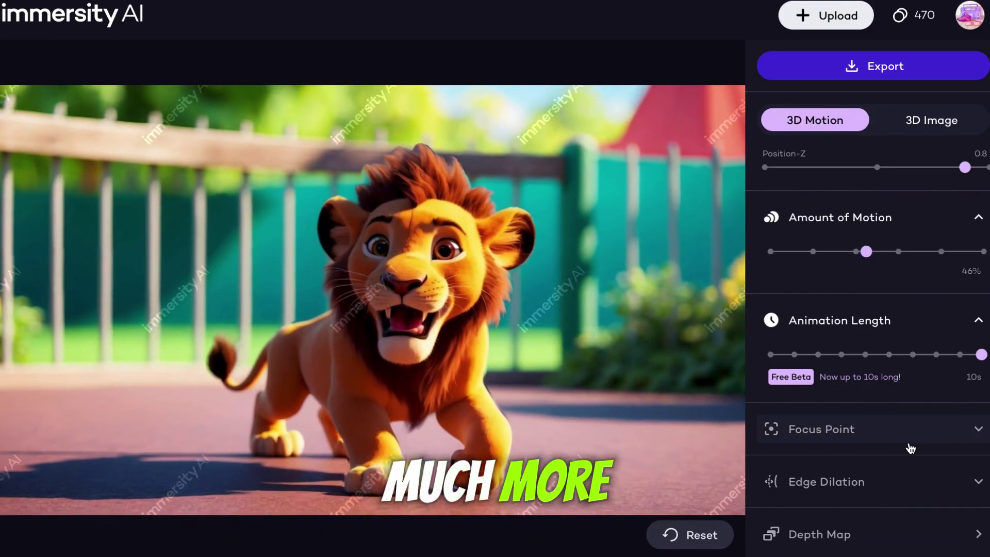
click(880, 431)
drag(983, 510, 928, 511)
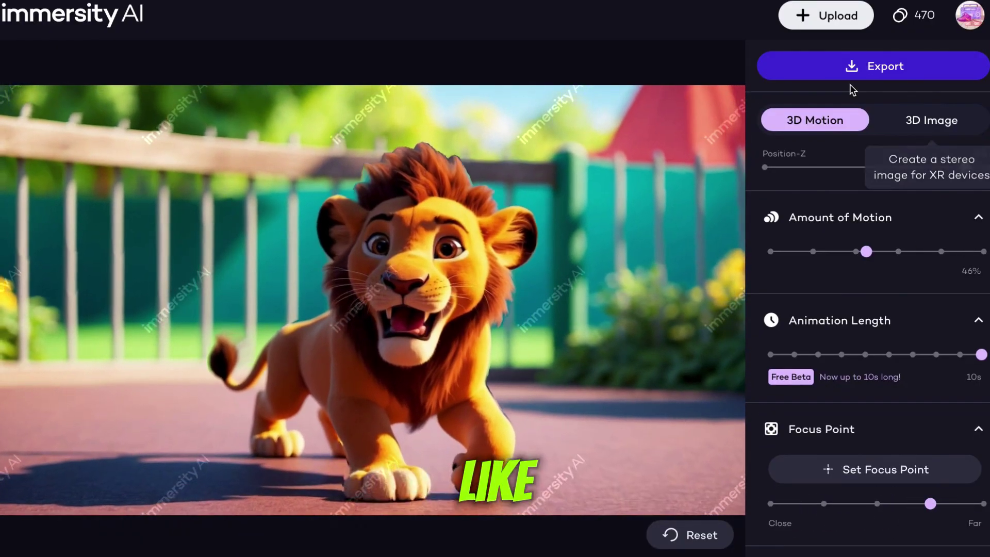
Export the lion's 3D motion animation at the Plus (1274x720) size.
click(876, 66)
click(899, 135)
click(934, 537)
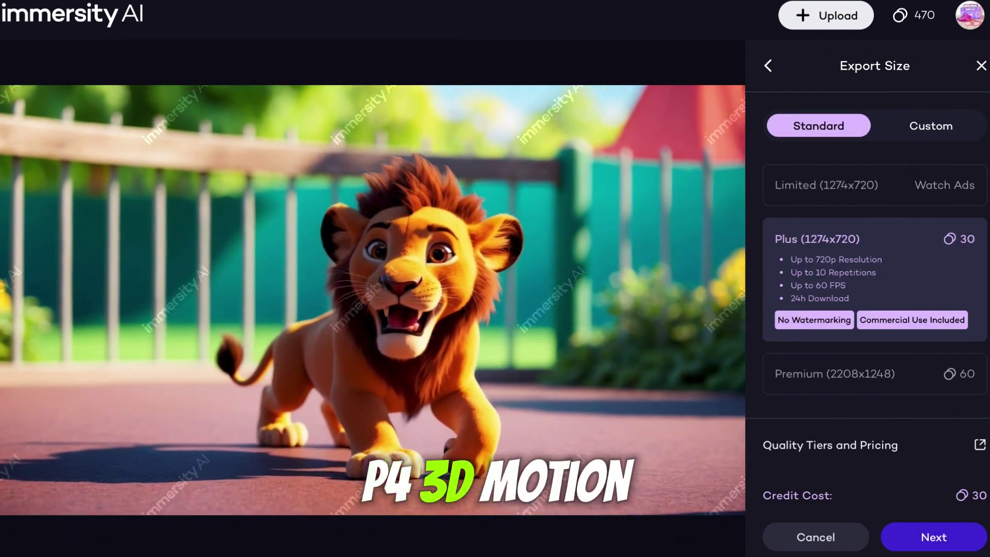
click(913, 536)
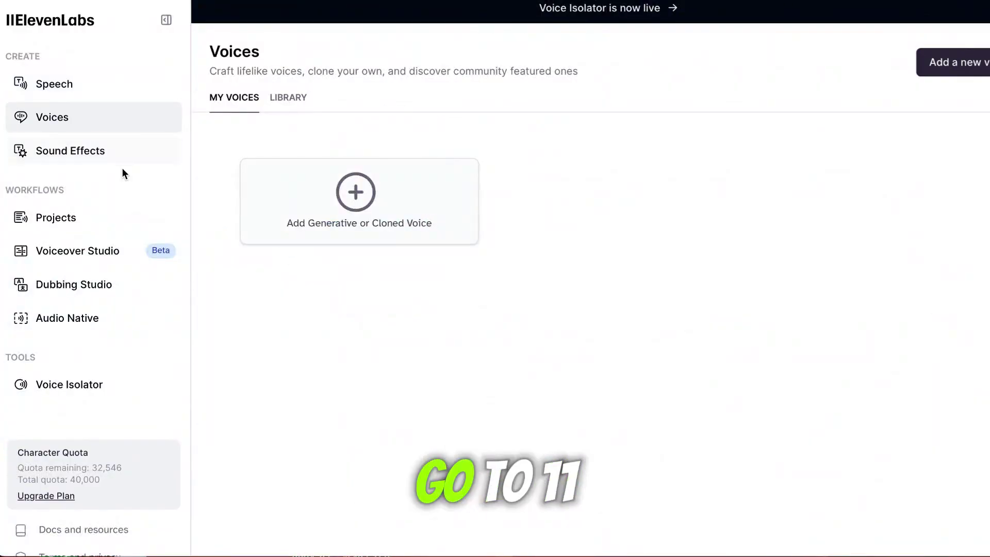
In ElevenLabs, open the community Voice Library and filter it to High-Quality, Female, Middle Aged voices.
click(356, 207)
click(359, 216)
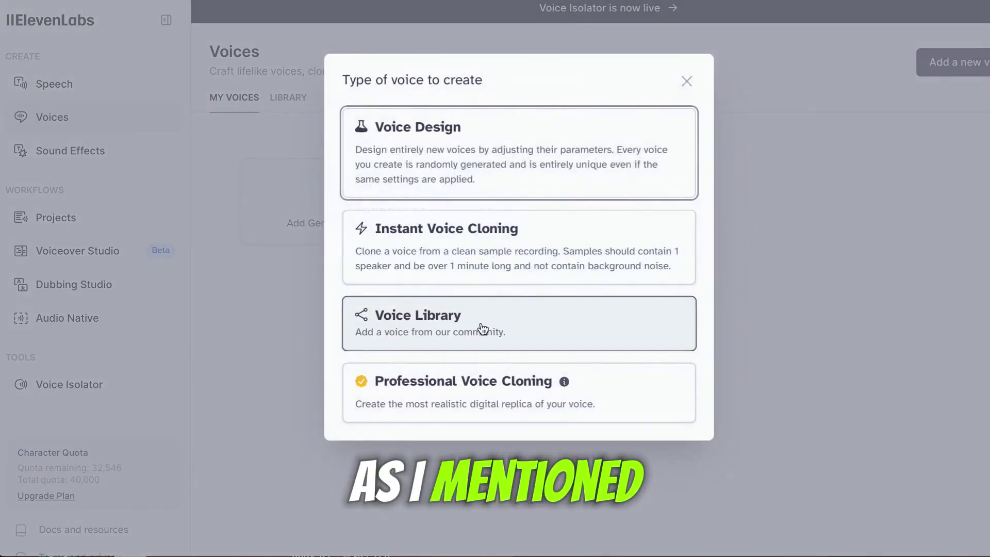
click(480, 330)
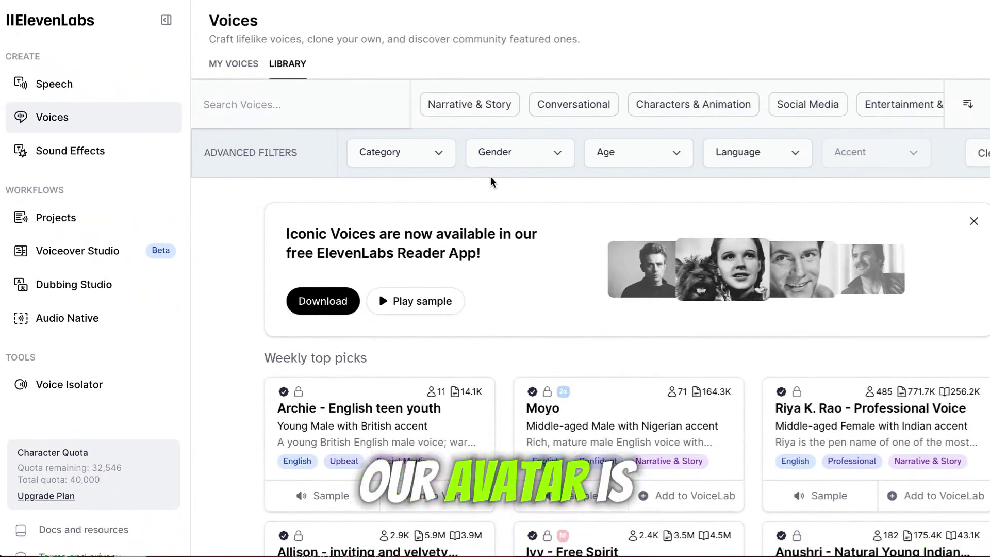
click(420, 150)
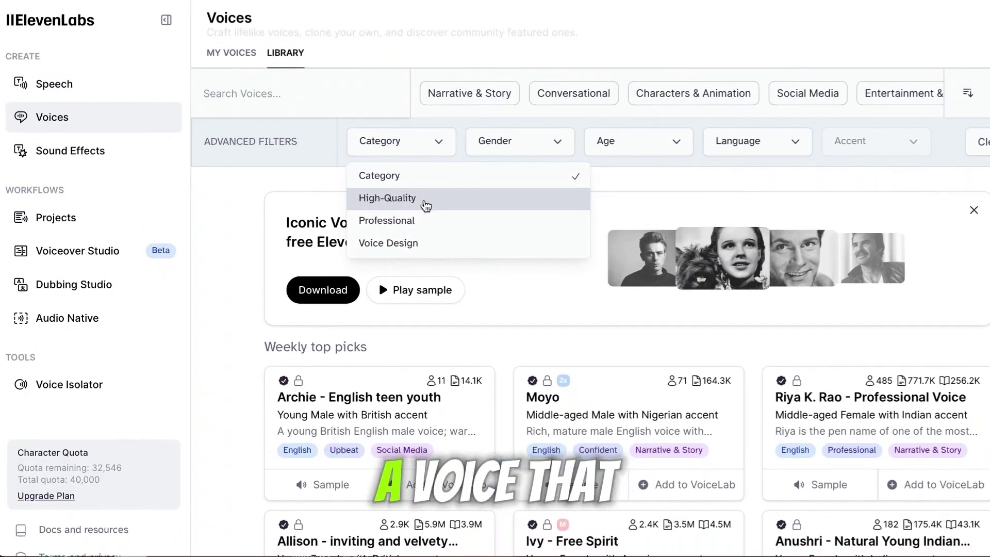
click(426, 207)
click(521, 135)
click(528, 201)
click(644, 125)
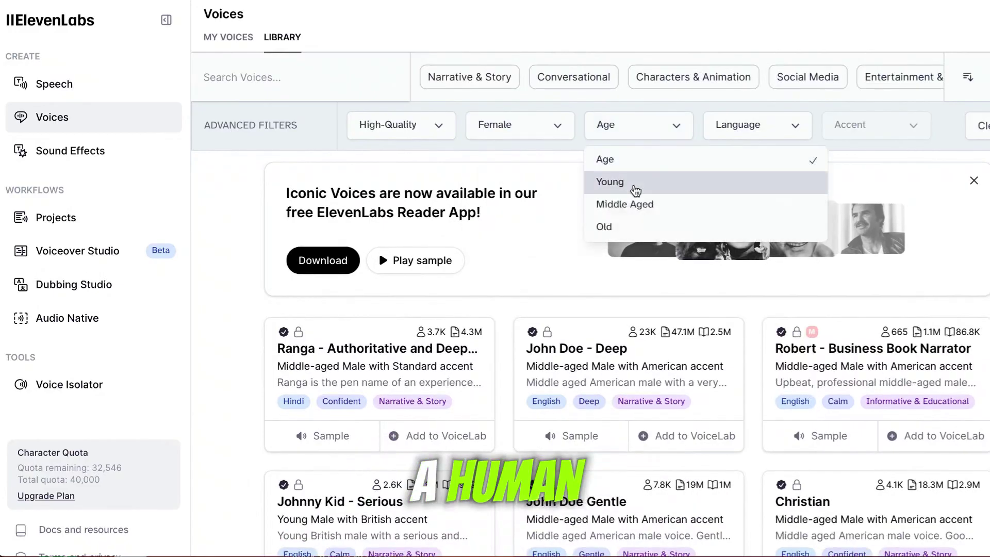
click(638, 205)
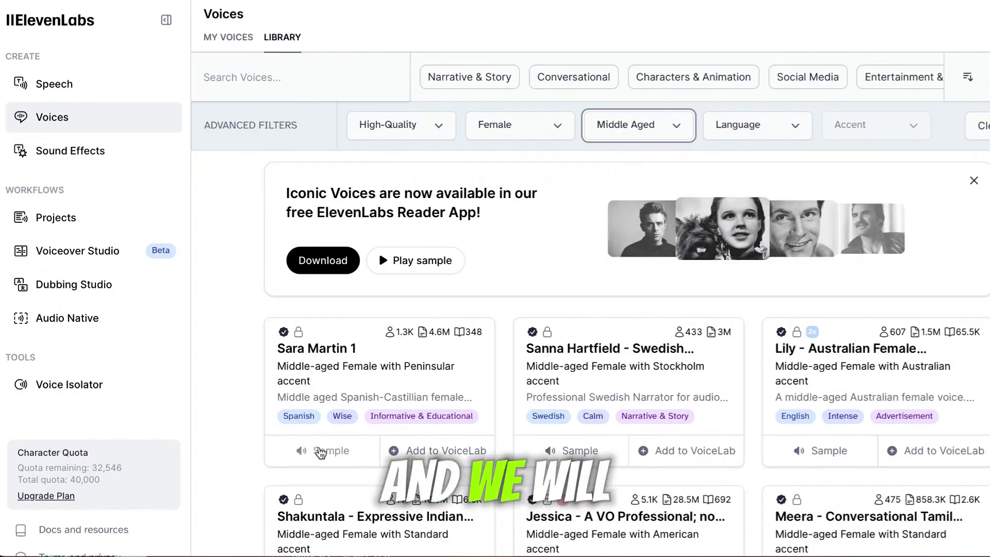
Listen to the first listed voice's sample and narrow the library to English voices for Narrative & Story.
click(321, 452)
scroll(499, 371, down, 3)
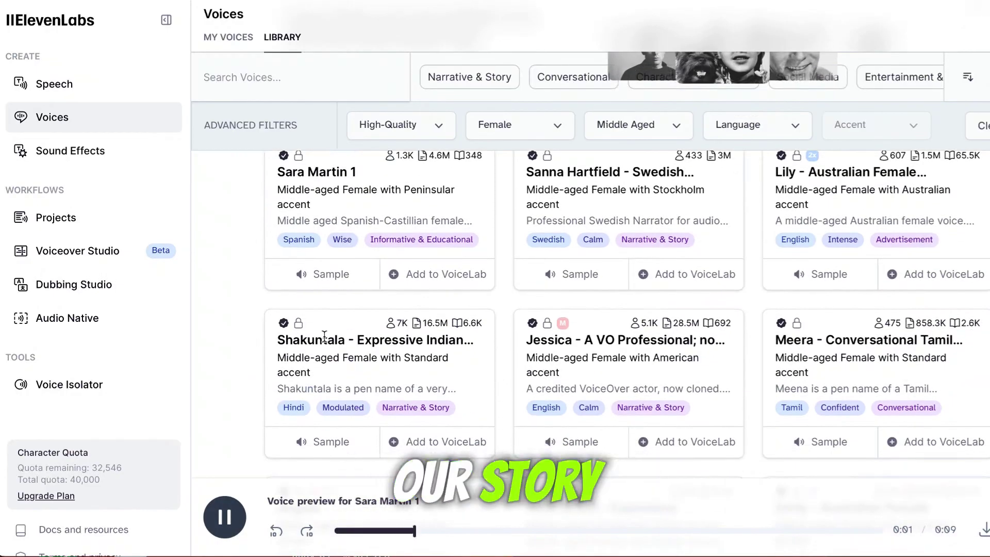
click(336, 282)
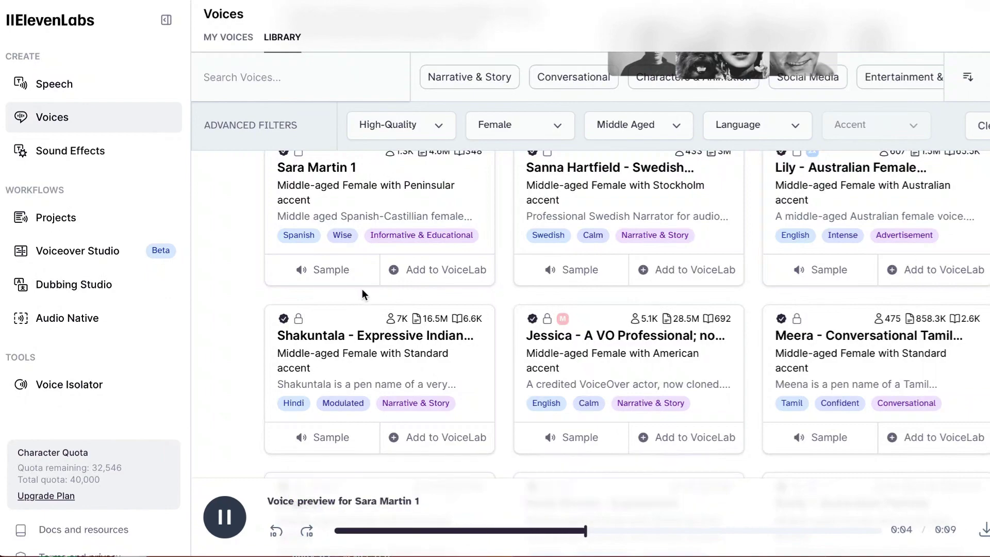
scroll(324, 268, up, 5)
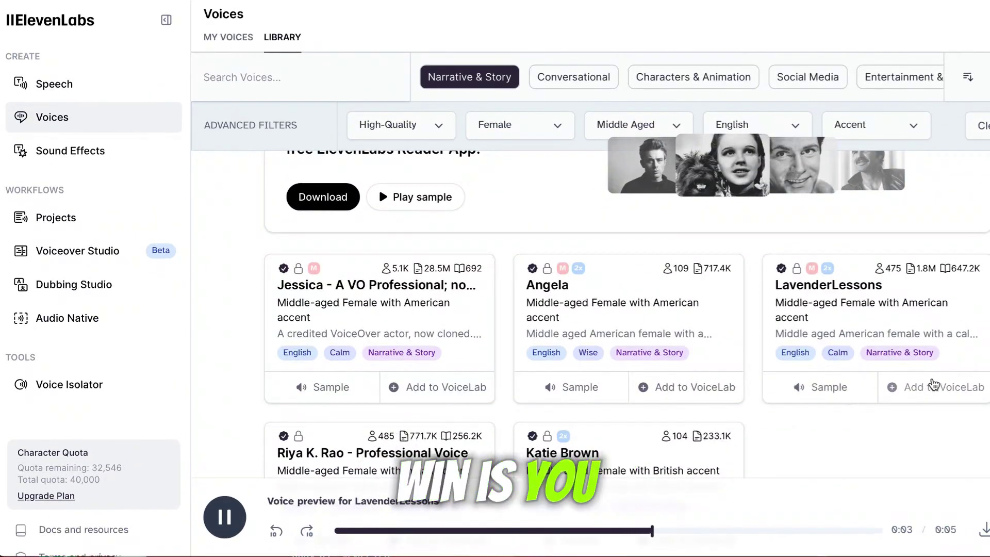
Add the LavenderLessons voice to the Voice Lab under the name "stories".
click(934, 385)
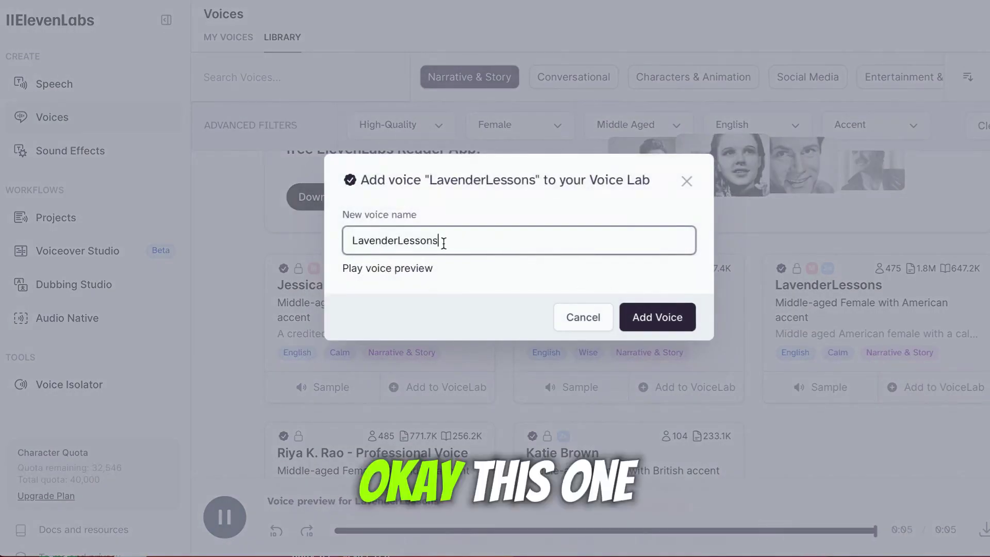
text(stories)
click(625, 325)
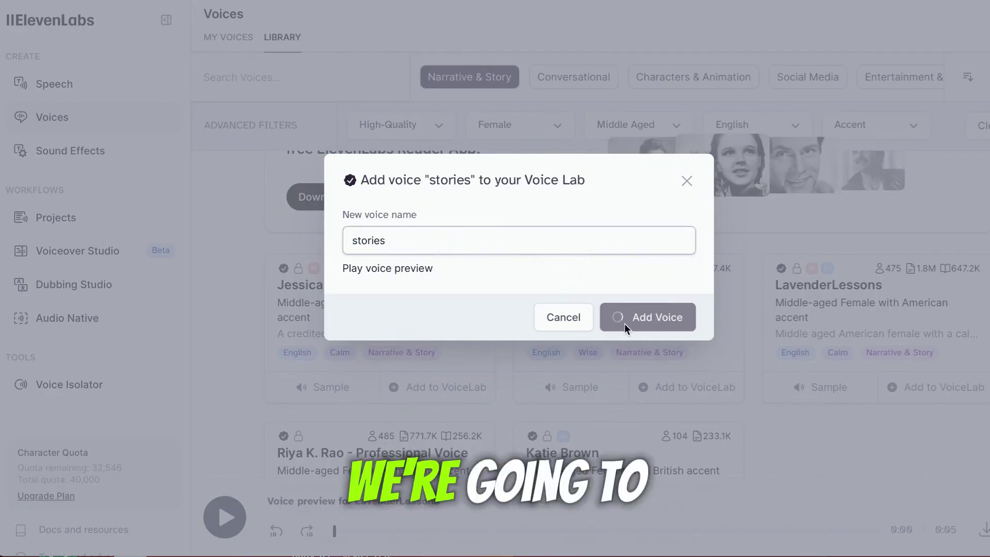
click(667, 303)
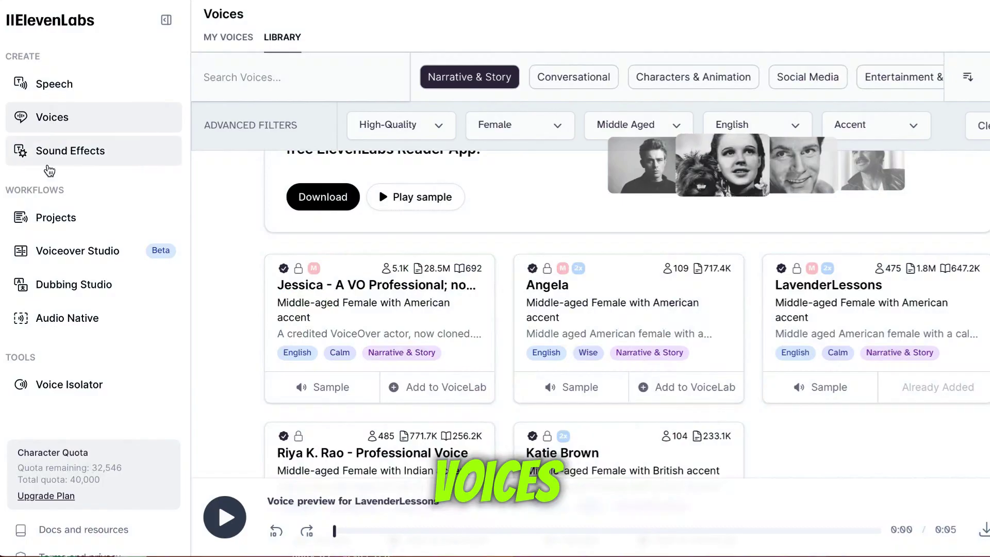
In speech synthesis, replace the sample village story with the zoo bedtime story, select the "stories" voice and pause the sample playback.
click(55, 217)
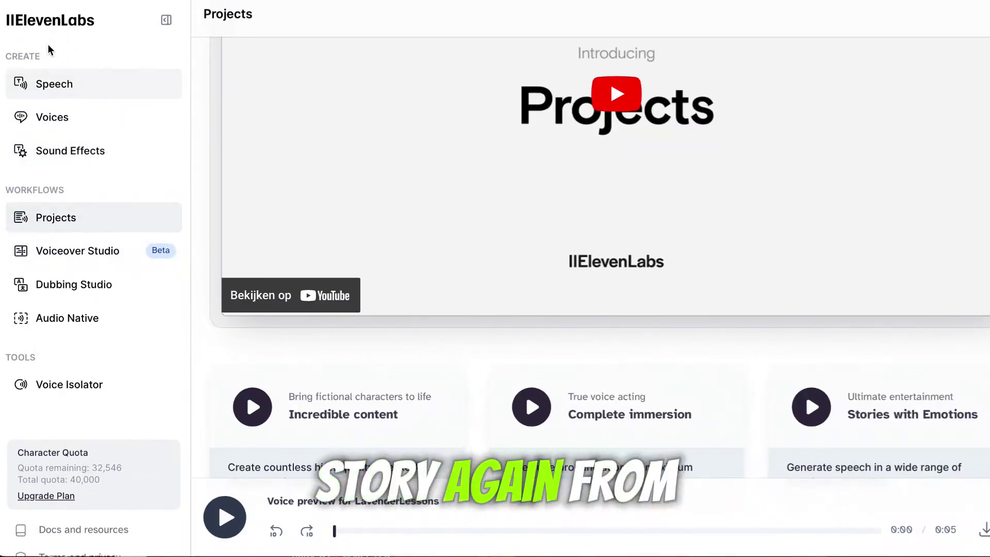
click(54, 83)
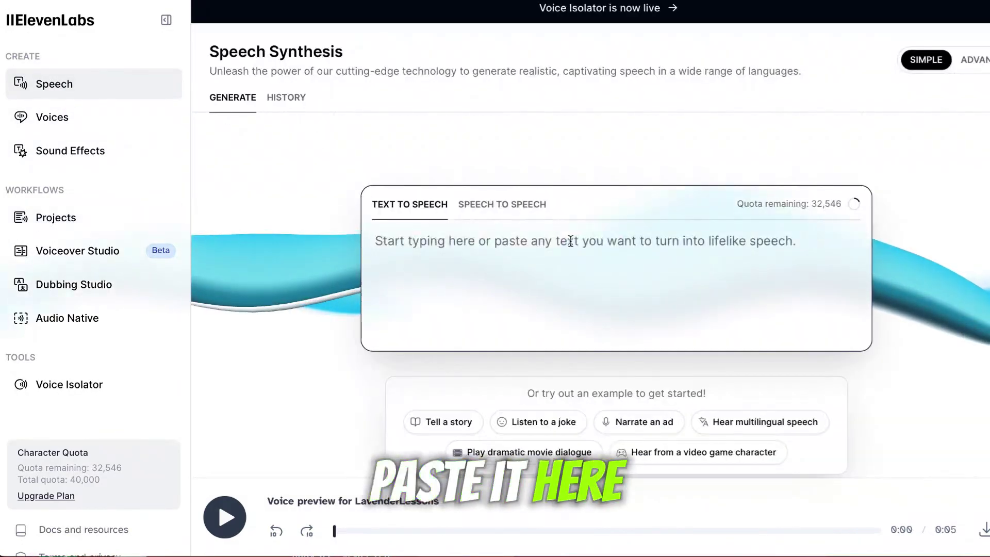
text(In a quiet village where the sky brushes the fields in hues of gold, young Mia discovered a map leading to forgotten treasures. Little did she know, her cat Whiskers had a secret: he was the guardian of the map, tasked with guiding Mia to not only the treasure but also her destiny.)
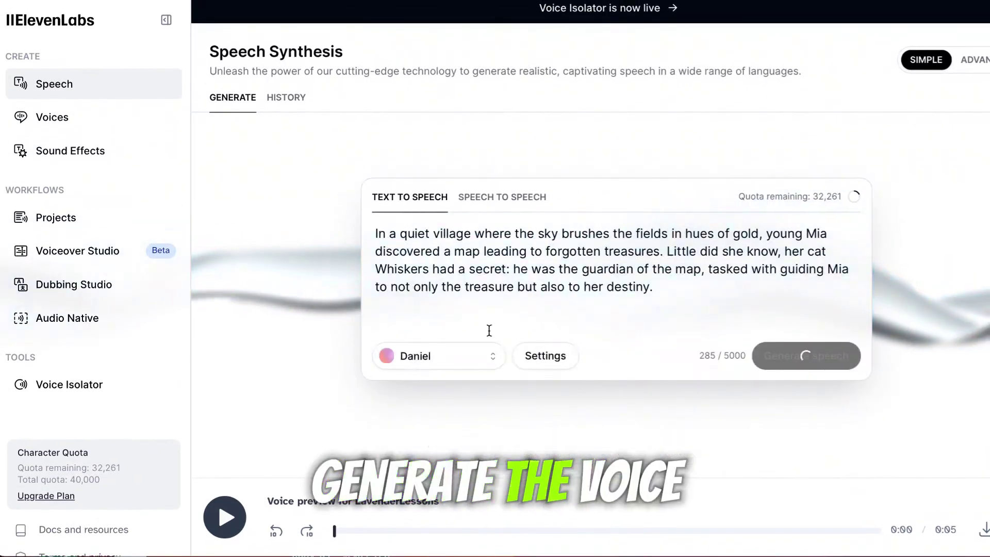
click(441, 356)
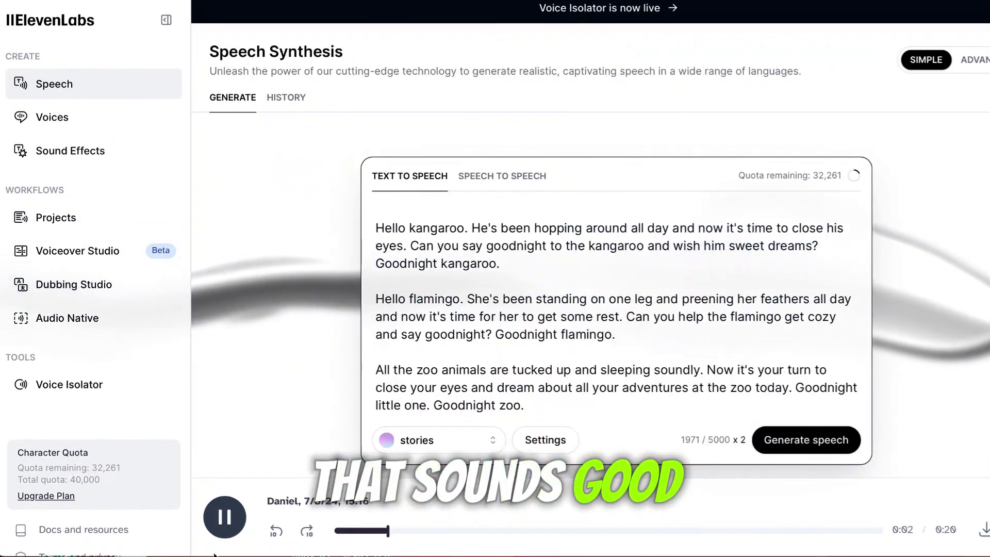
click(225, 518)
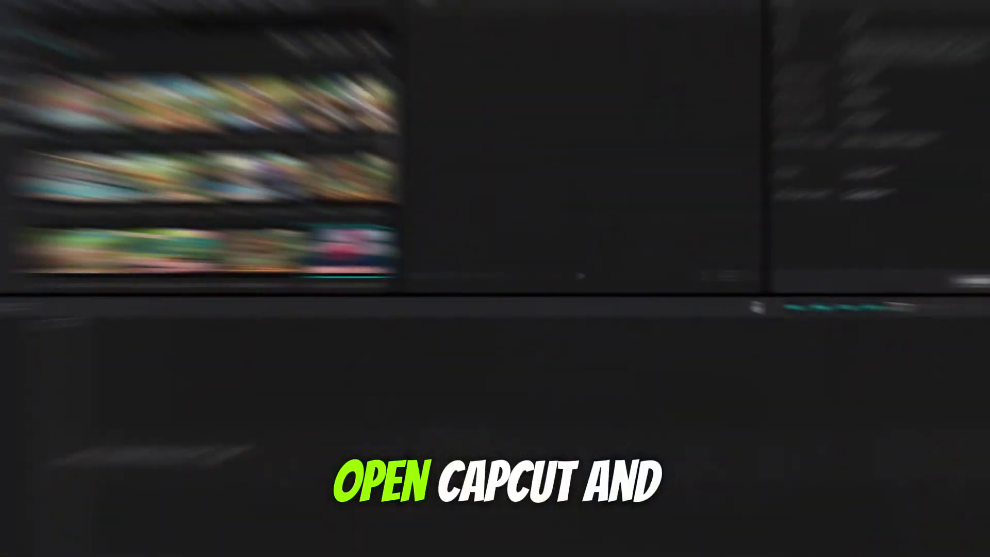
Switch to CapCut, place Untitled video.mp4 at the start of the timeline and fit the whole clip in view.
drag(275, 258, 132, 442)
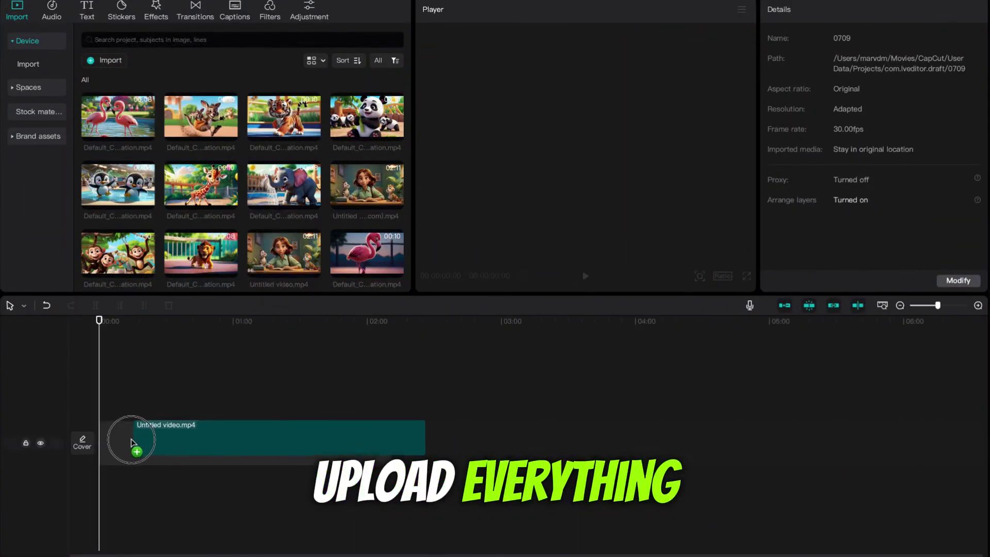
click(923, 306)
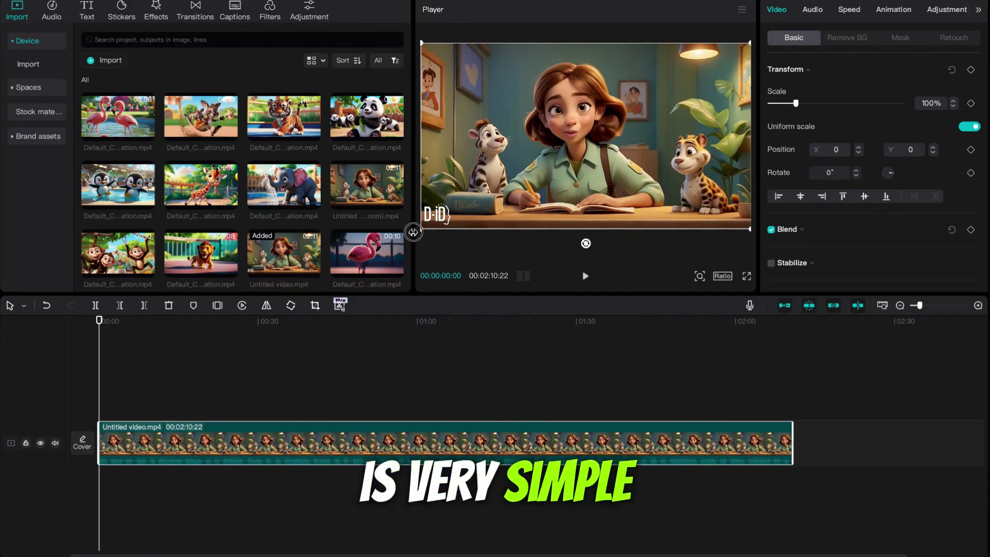
click(375, 263)
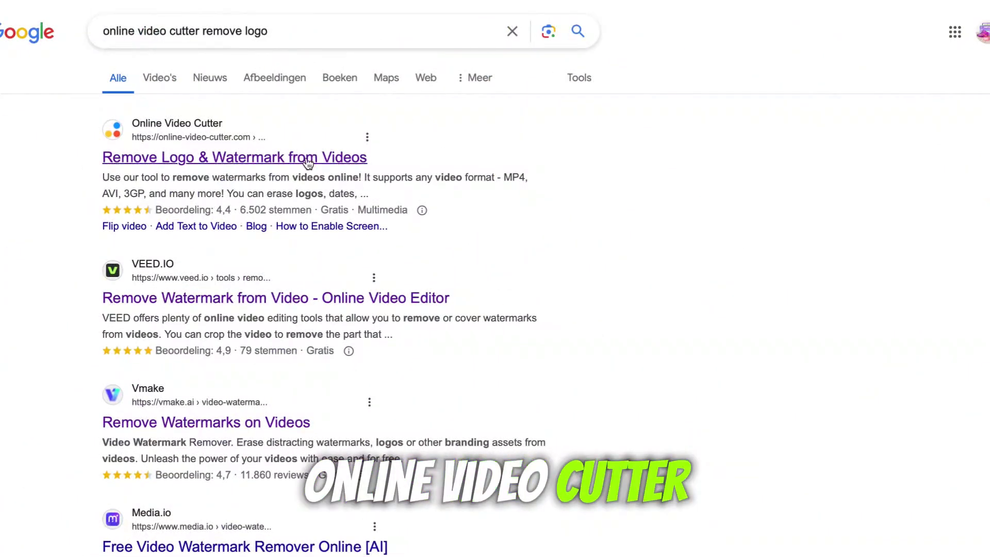
In Online Video Cutter's Remove Logo tool, erase the D-ID watermark from the narrator video and export it as a 720p MP4.
click(308, 160)
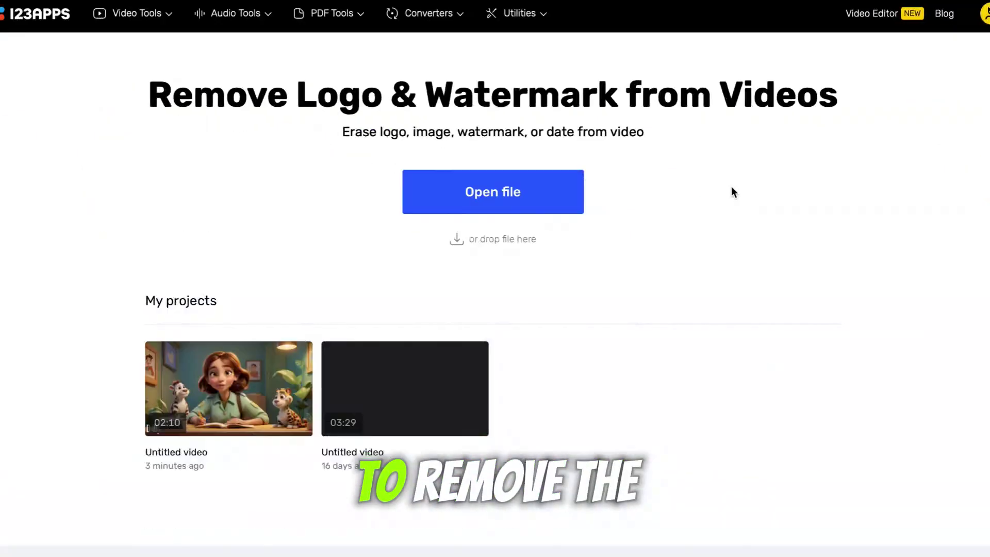
click(512, 196)
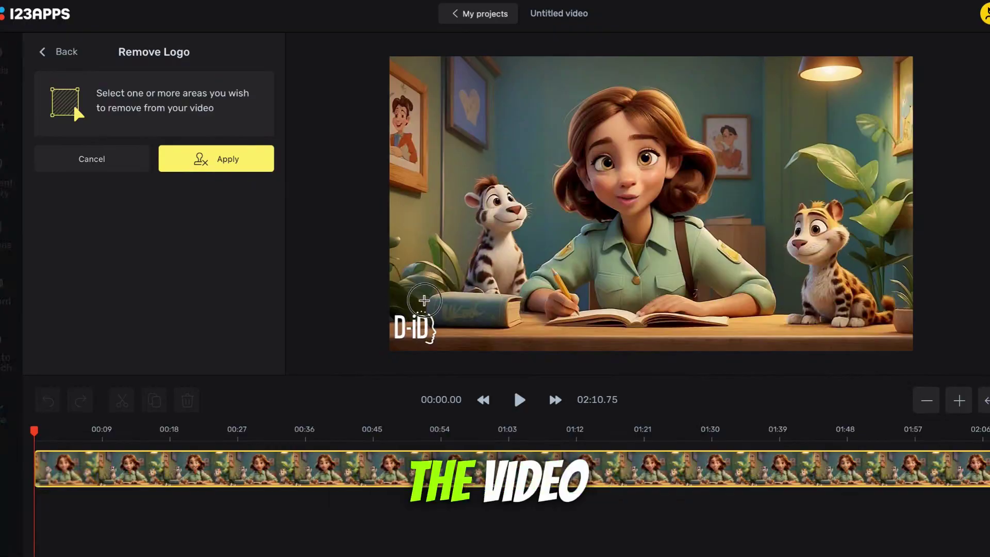
drag(391, 298, 441, 349)
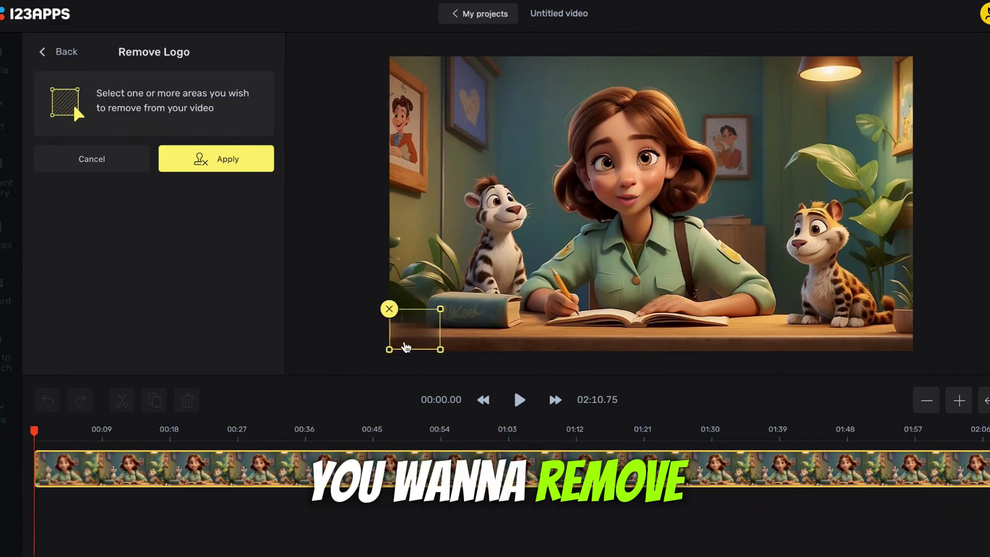
click(227, 161)
click(520, 400)
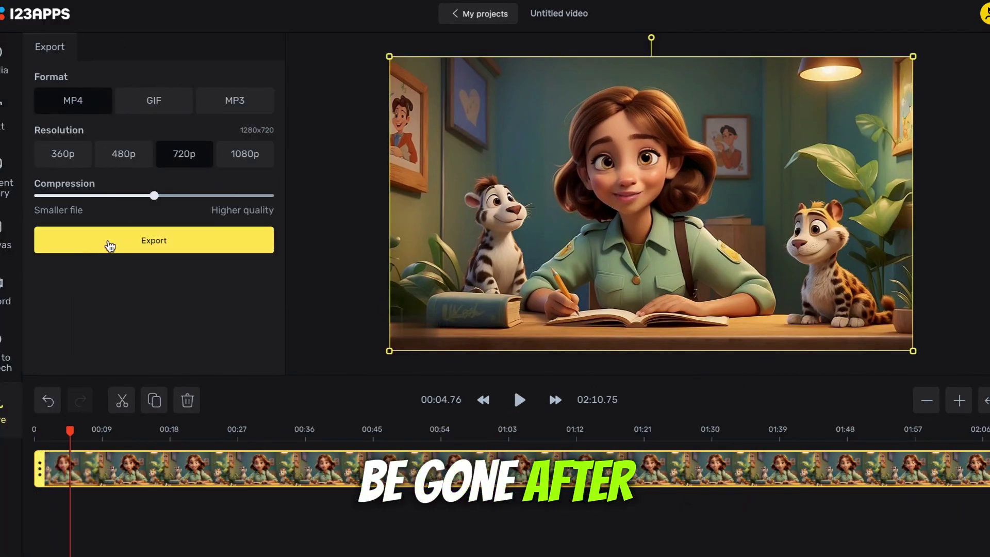
click(231, 233)
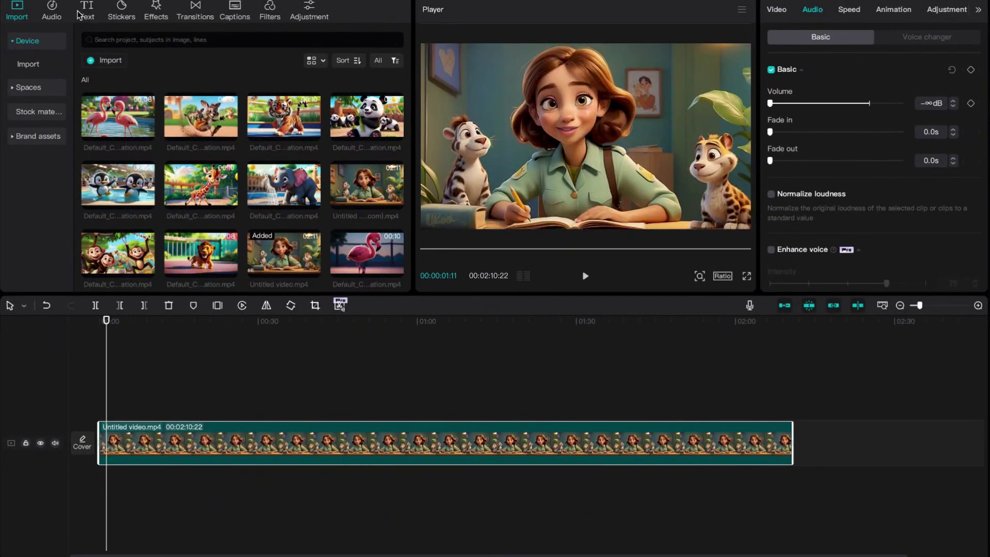
In CapCut, place the extracted audio Extracted20240709-1 beneath the video at the timeline's start and raise its volume to 7.3 dB.
click(51, 12)
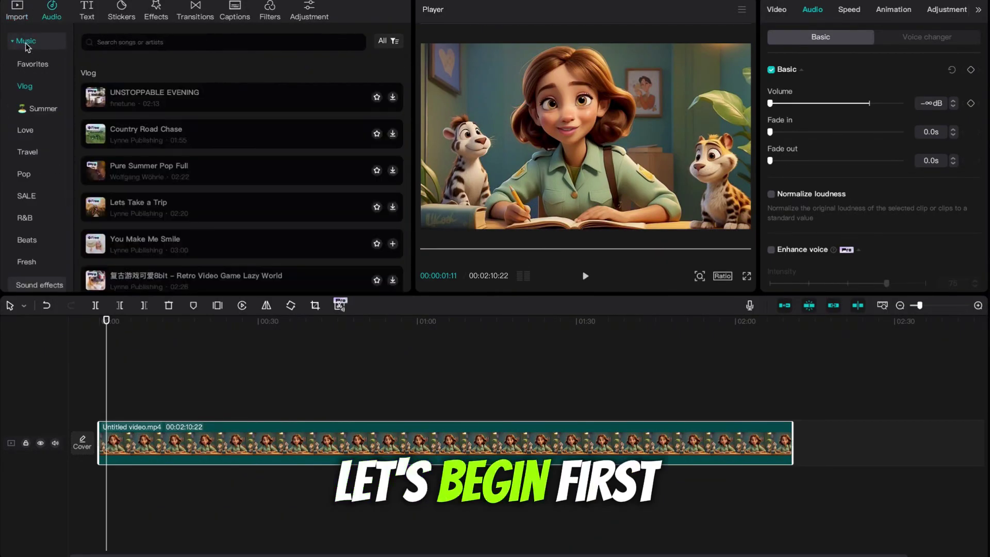
click(25, 42)
click(39, 114)
drag(175, 78, 100, 494)
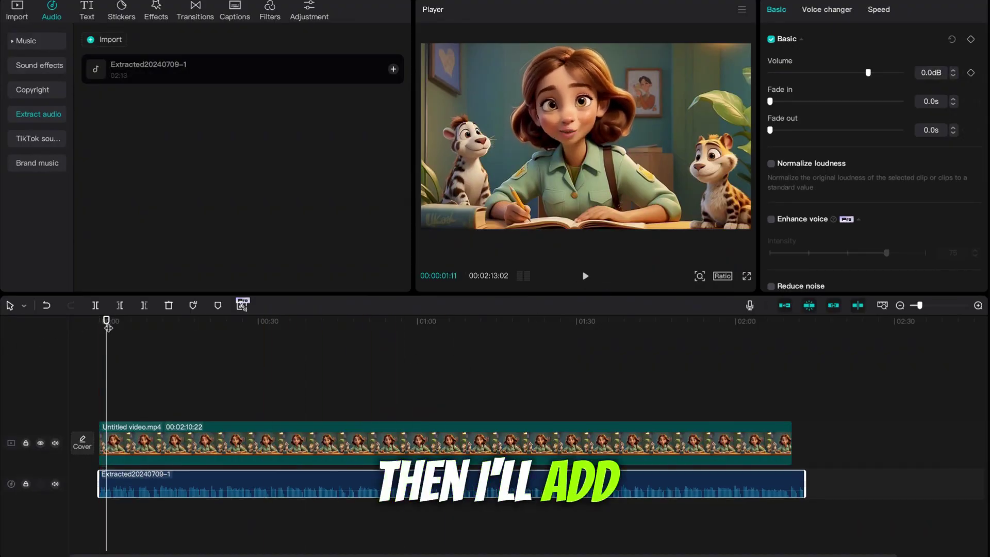
drag(108, 327, 99, 327)
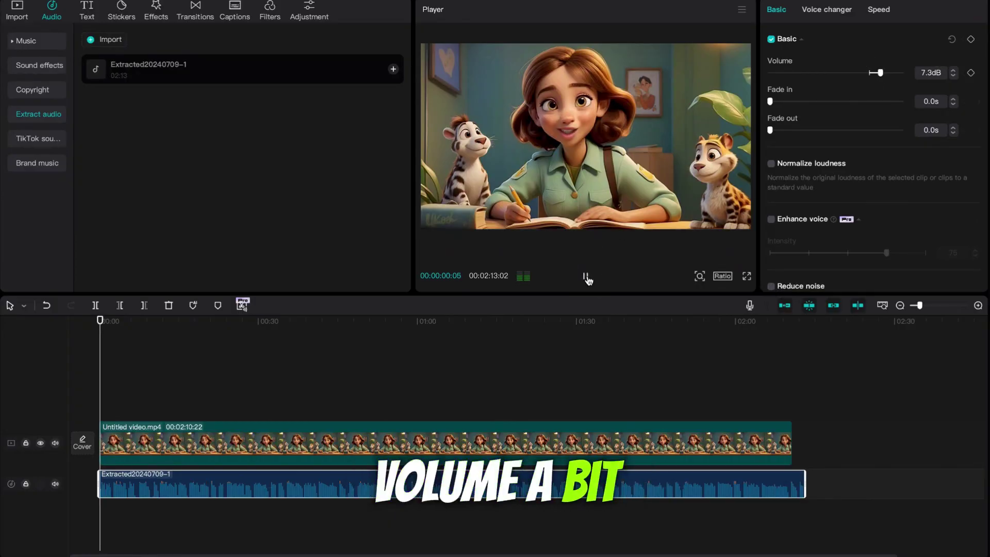
Split the narrator video at 00:00:09:25 and remove everything in it after that point.
click(586, 276)
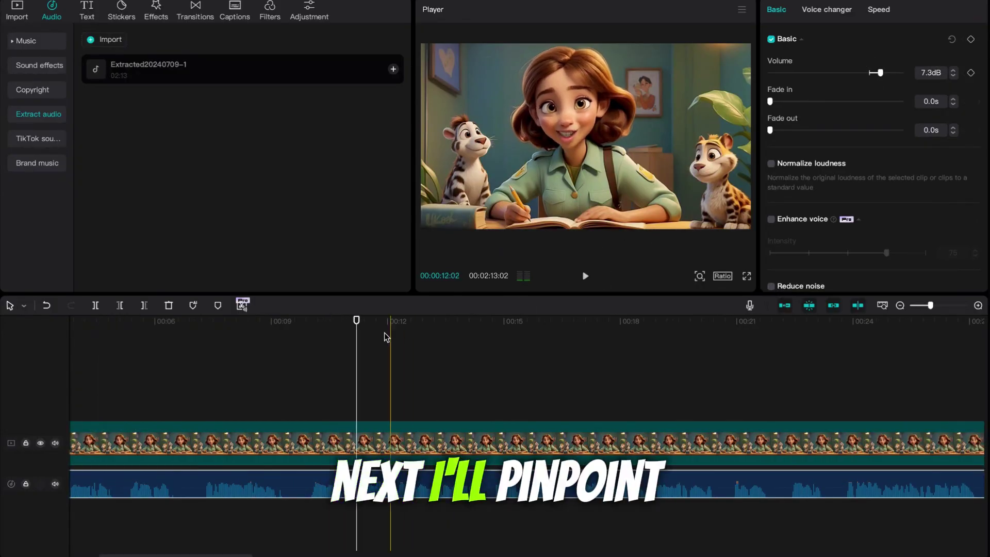
drag(345, 326, 301, 326)
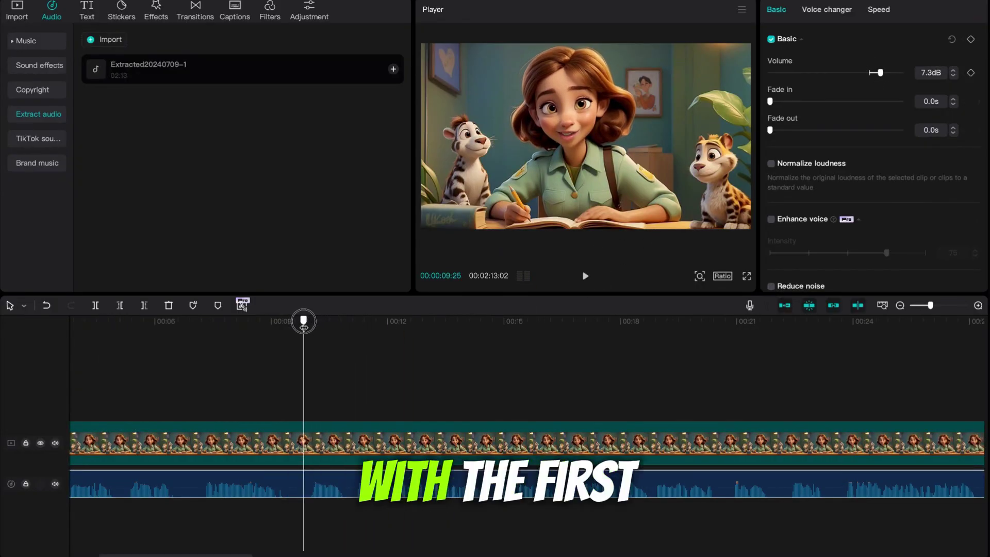
click(327, 437)
click(144, 305)
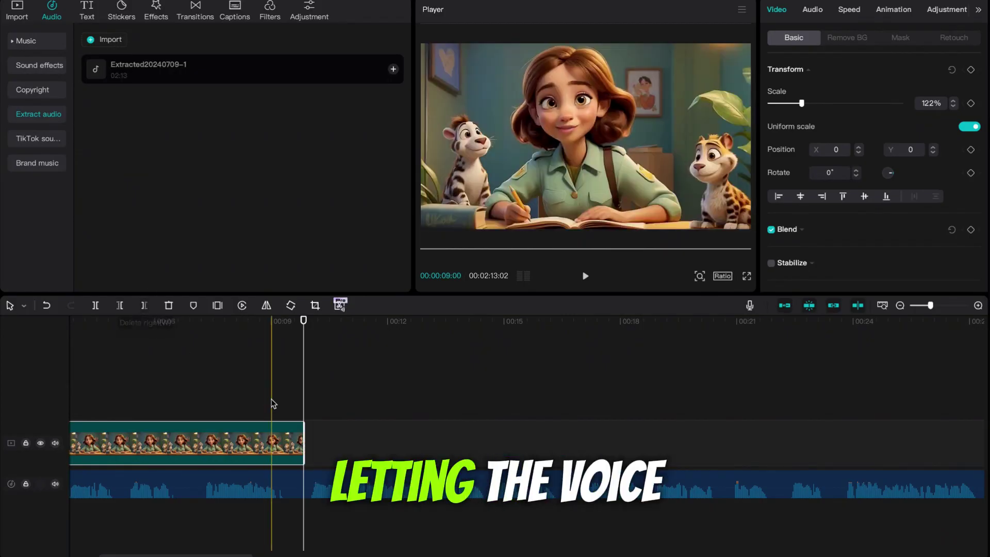
Insert the lively lion clip right after the narrator video, and add the sleepy lion clip at 00:00:20:18.
click(16, 13)
click(279, 204)
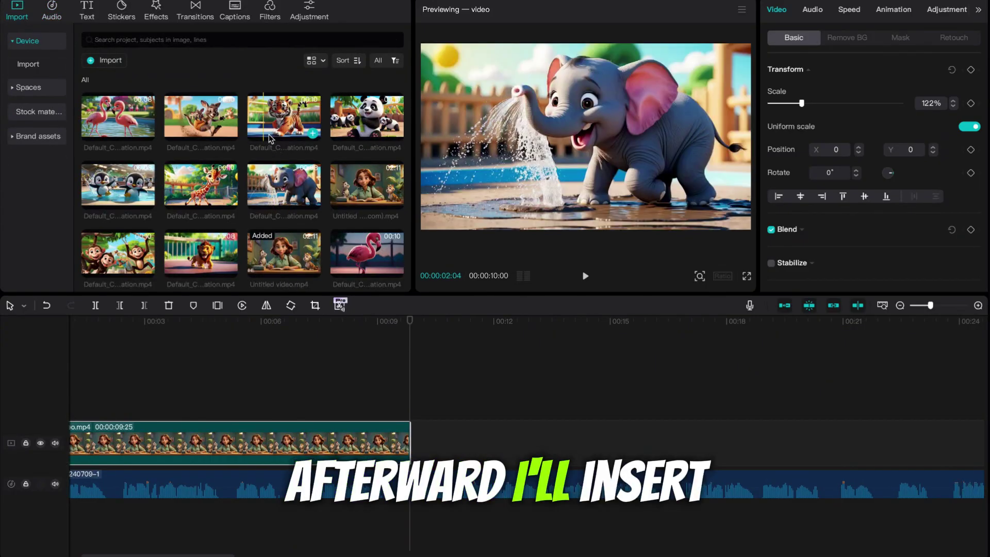
click(222, 259)
drag(220, 260, 431, 442)
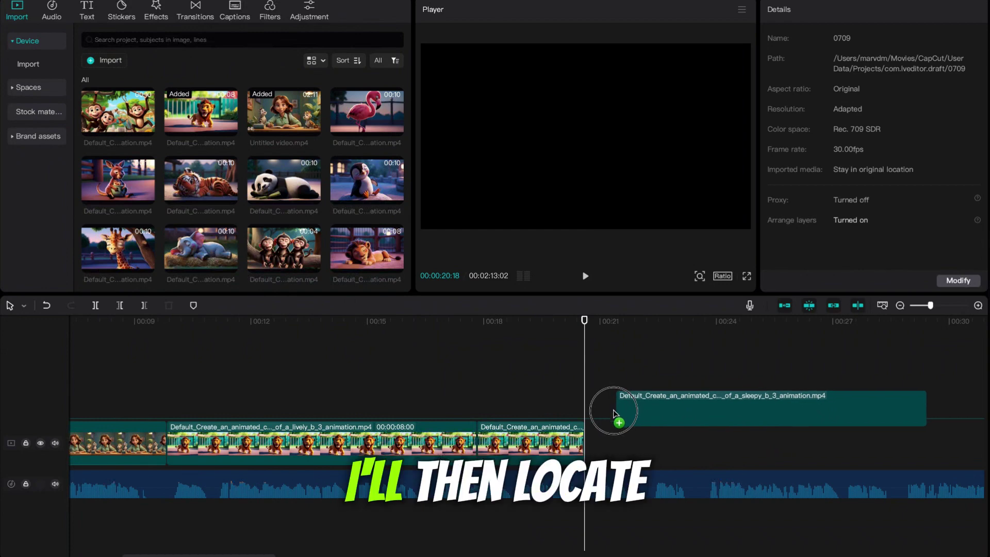
drag(598, 410, 597, 442)
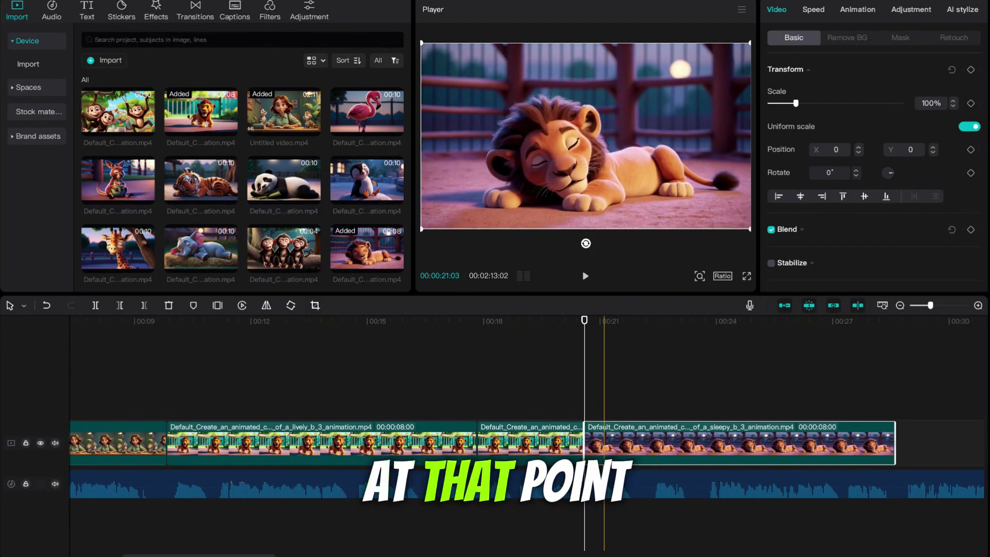
Move the remaining narration to start where the sleepy lion clip ends, and add the playful monkeys clip there.
click(680, 475)
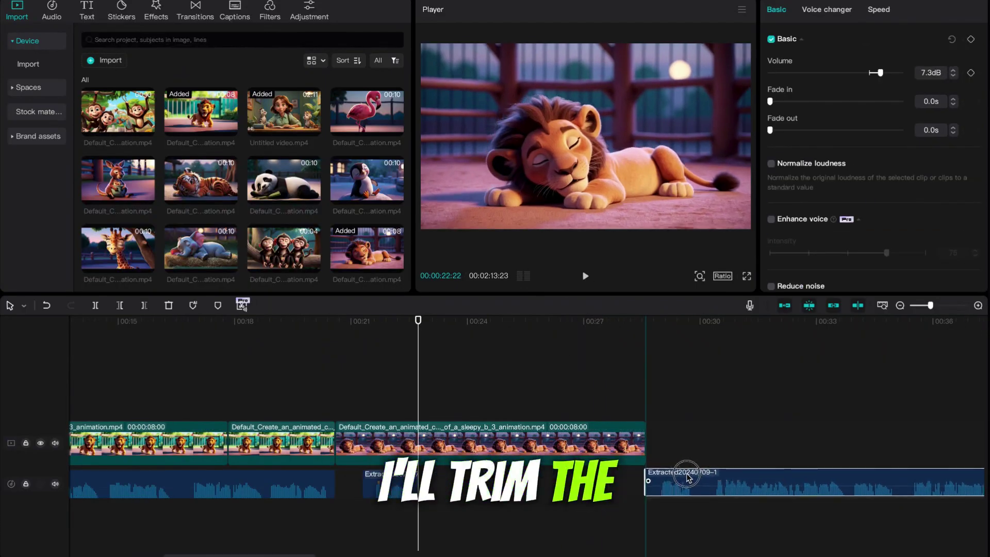
scroll(526, 464, left, 4)
scroll(439, 445, right, 7)
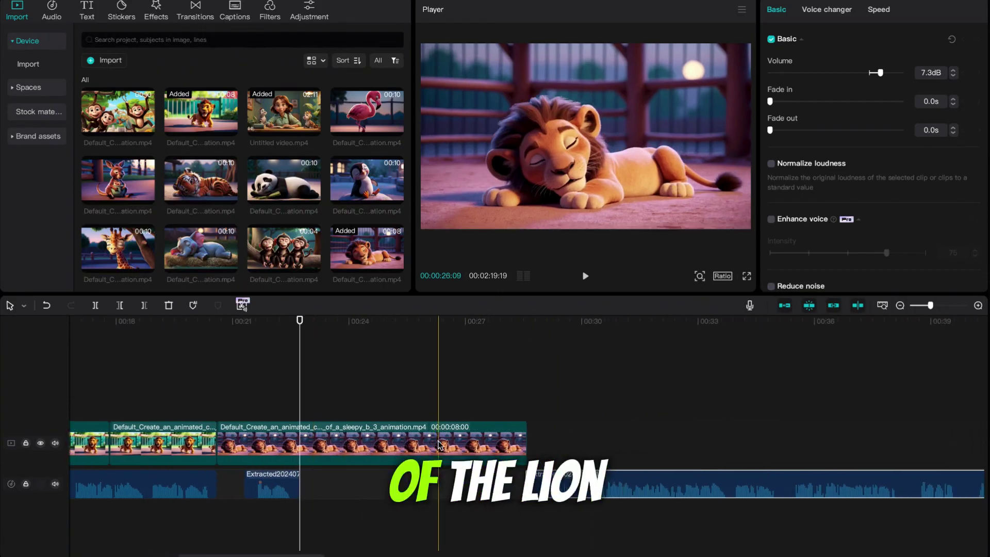
scroll(440, 444, right, 5)
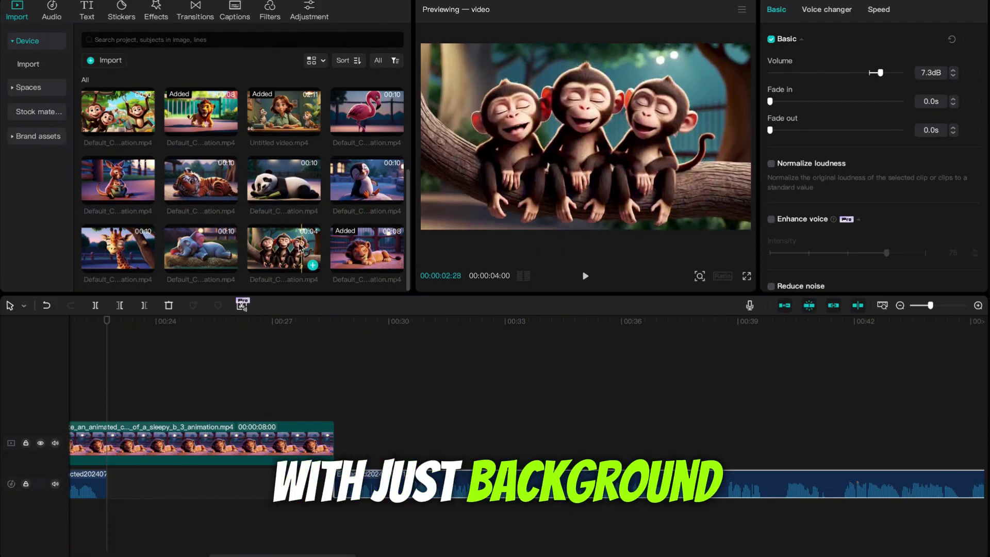
scroll(299, 241, up, 3)
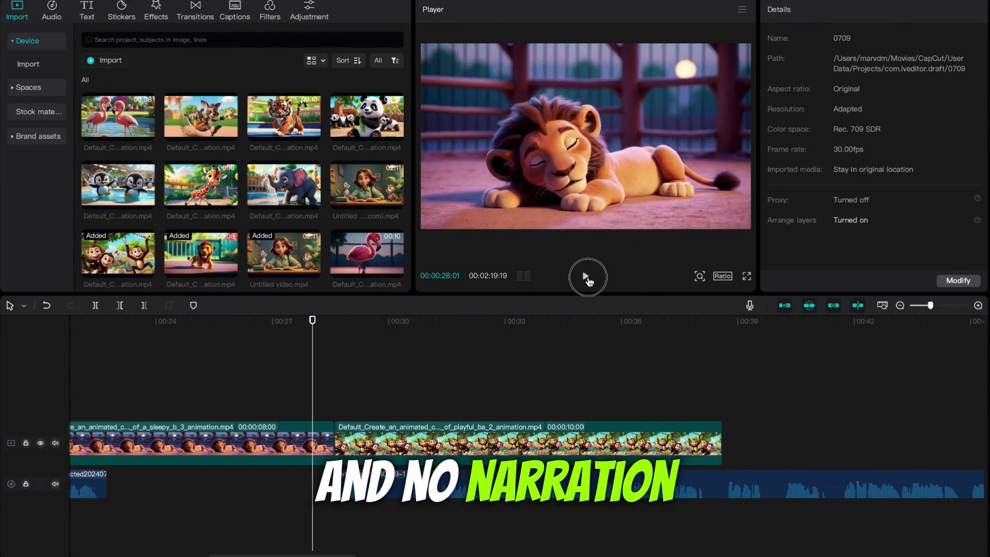
click(586, 275)
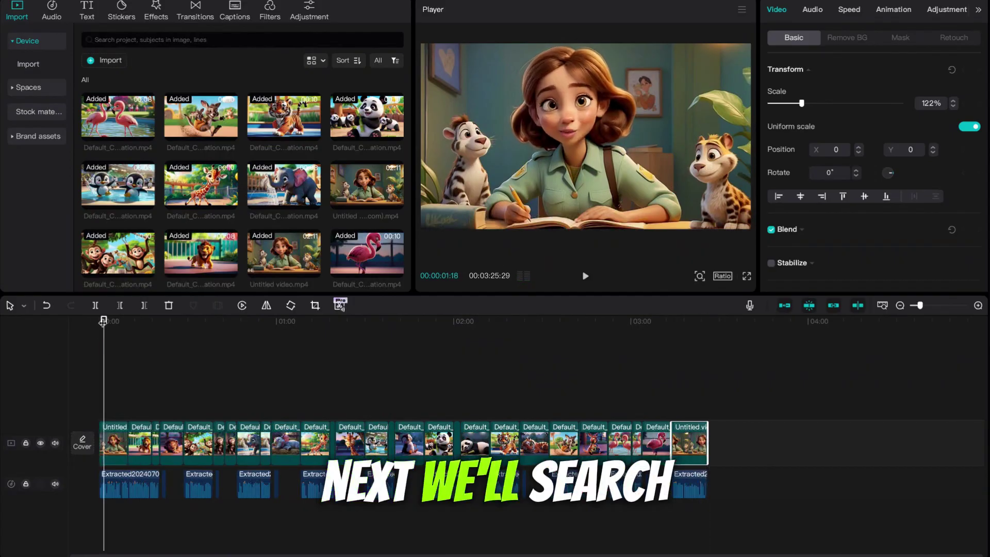
Find a lullaby in the music library, place the Baby Sleep Noble Music track at the timeline's start and lower its volume to -8.1 dB.
drag(103, 320, 99, 320)
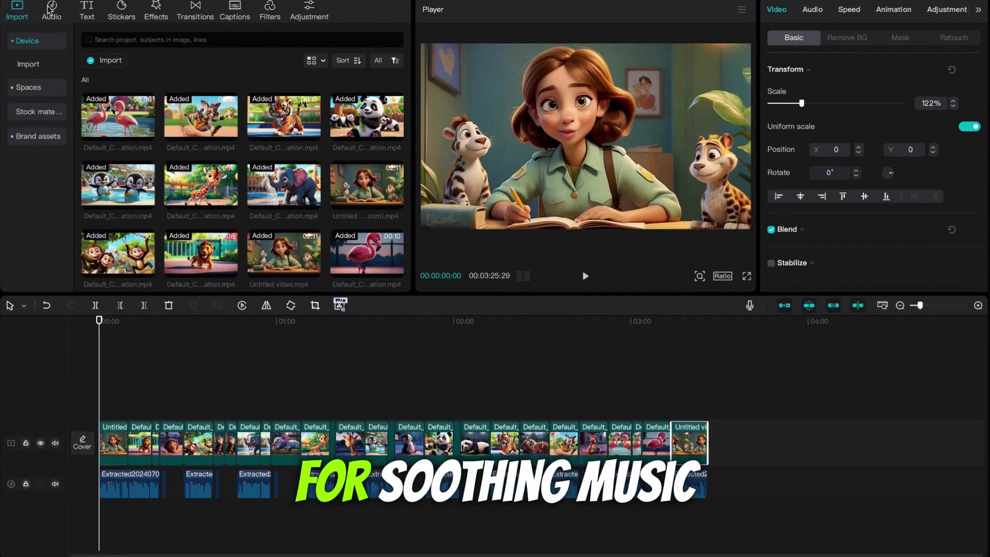
click(51, 7)
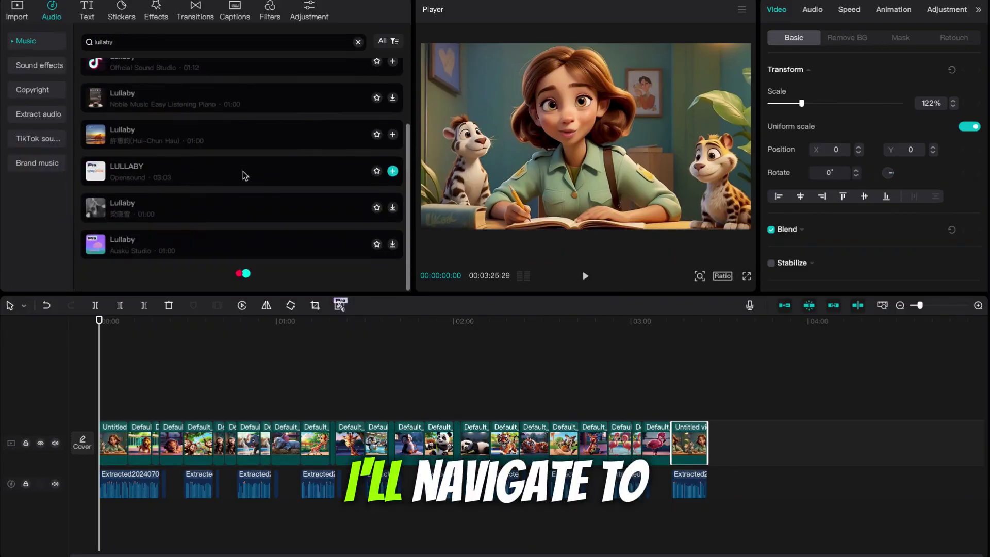
click(163, 122)
click(163, 82)
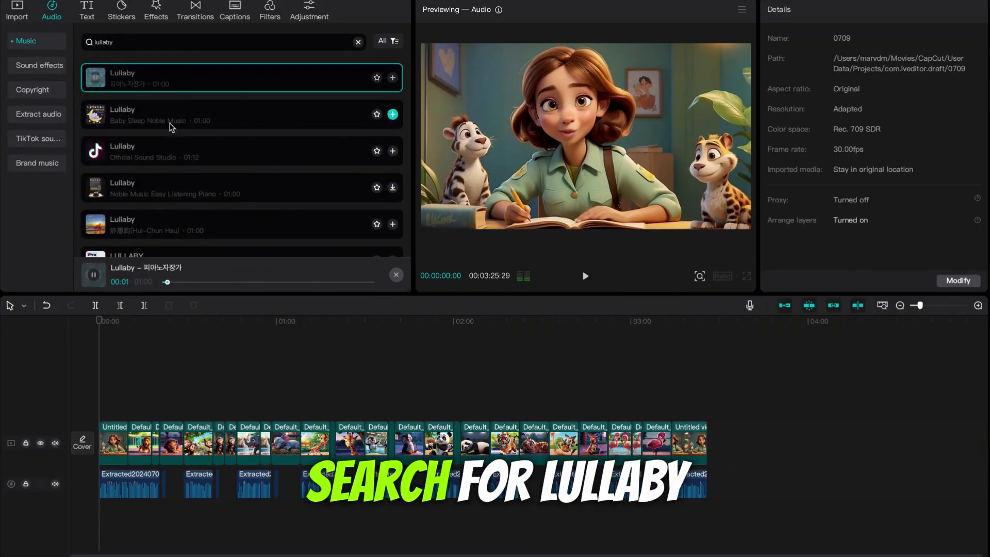
click(166, 119)
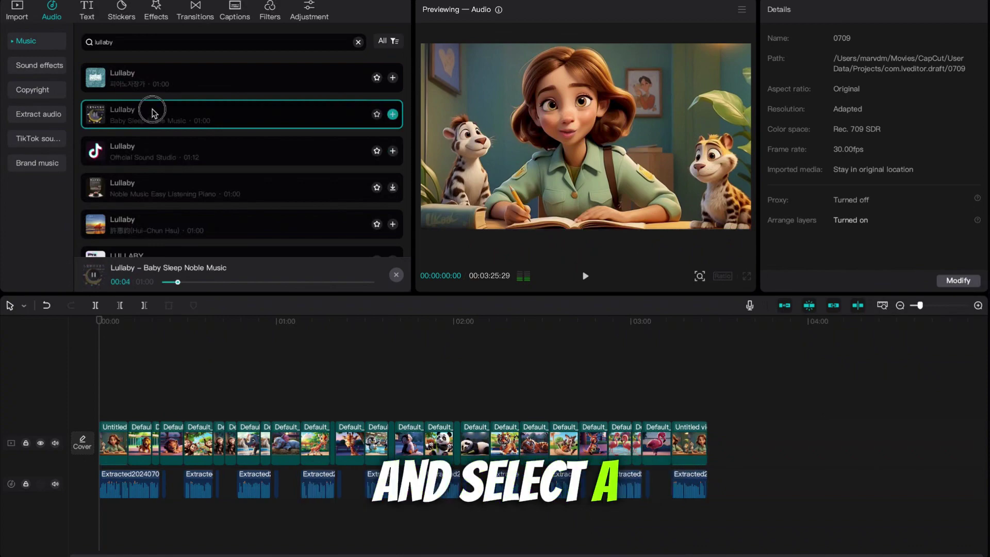
drag(153, 112, 100, 510)
scroll(763, 371, up, 5)
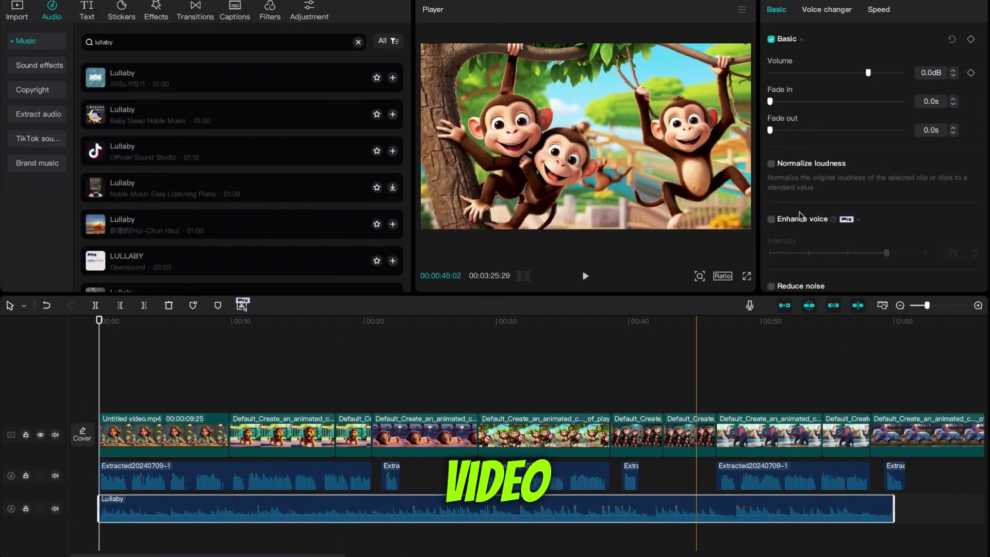
drag(867, 73, 855, 72)
Copy the Lullaby track and paste it end to end so the music spans the whole video.
scroll(652, 471, right, 10)
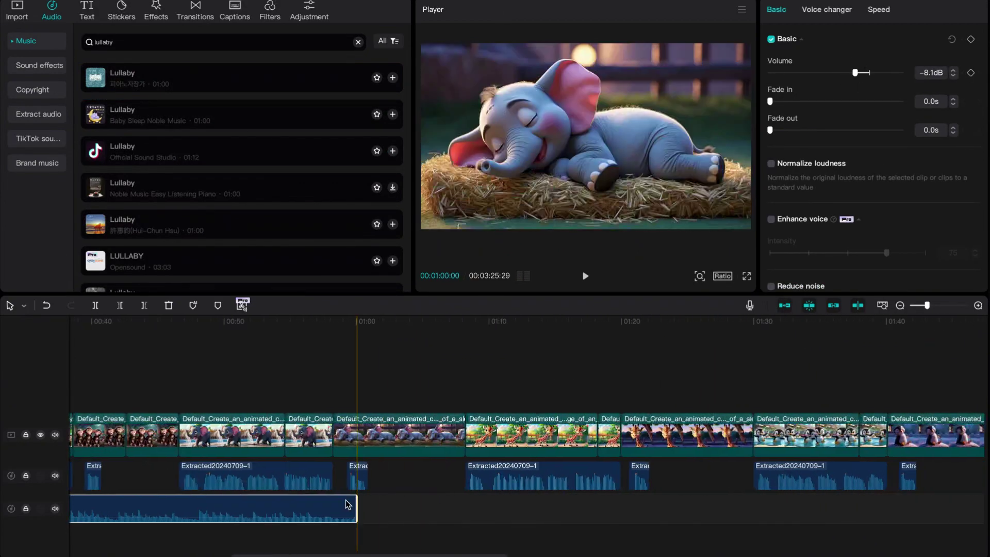
right_click(348, 504)
click(353, 380)
key(ctrl+v)
scroll(433, 531, right, 10)
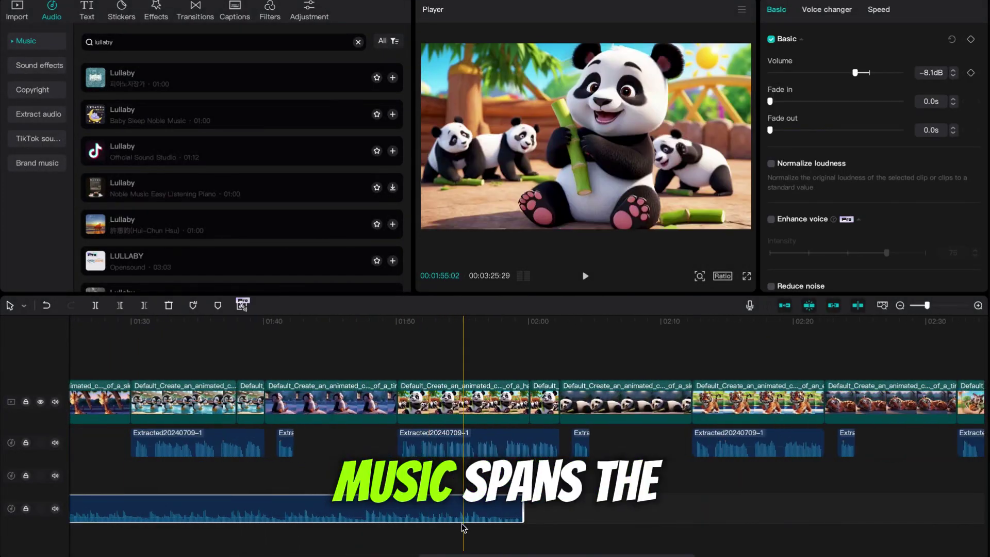
key(ctrl+v)
scroll(517, 523, right, 10)
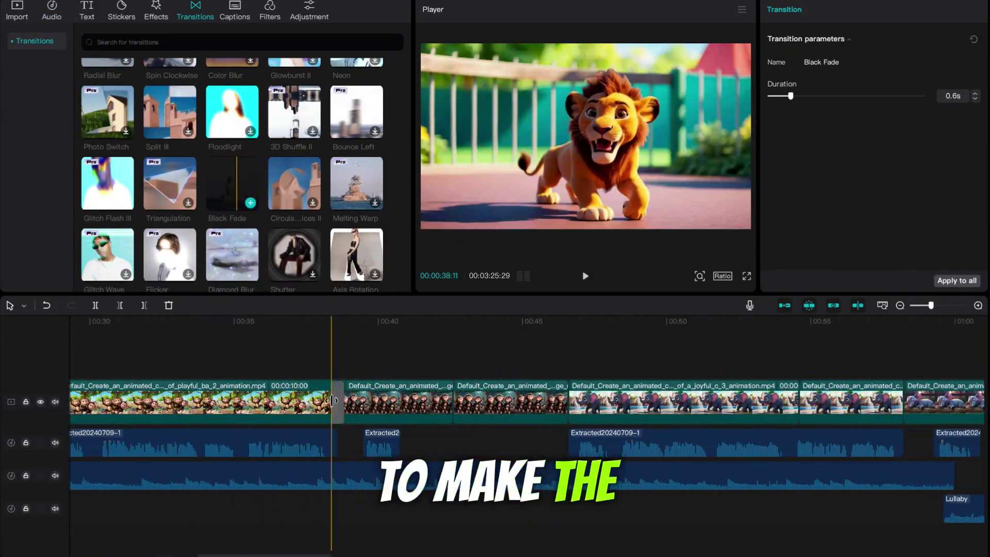
Add Black Fade transitions between the animal scenes and lay the Twinkle 2 effect over the whole video.
drag(232, 183, 397, 403)
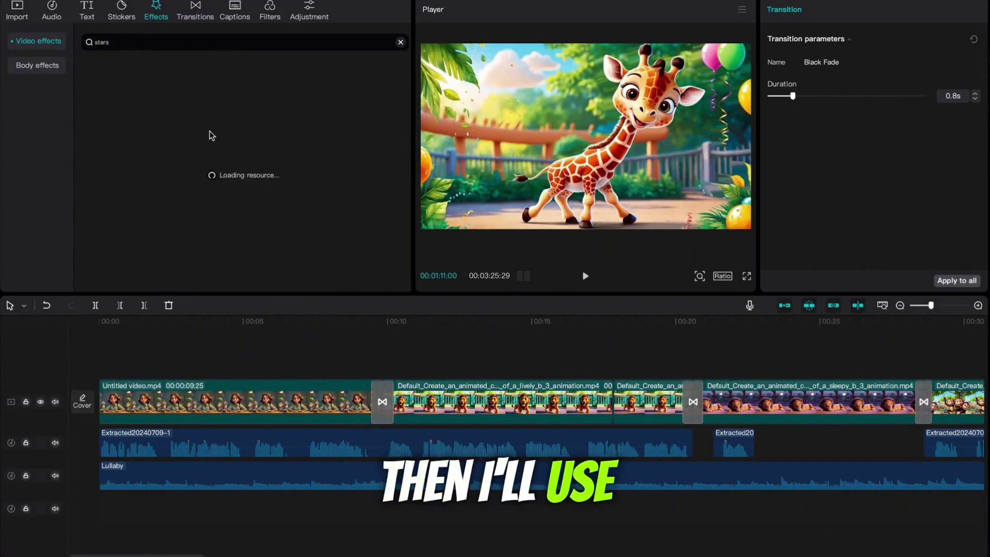
drag(249, 119, 189, 431)
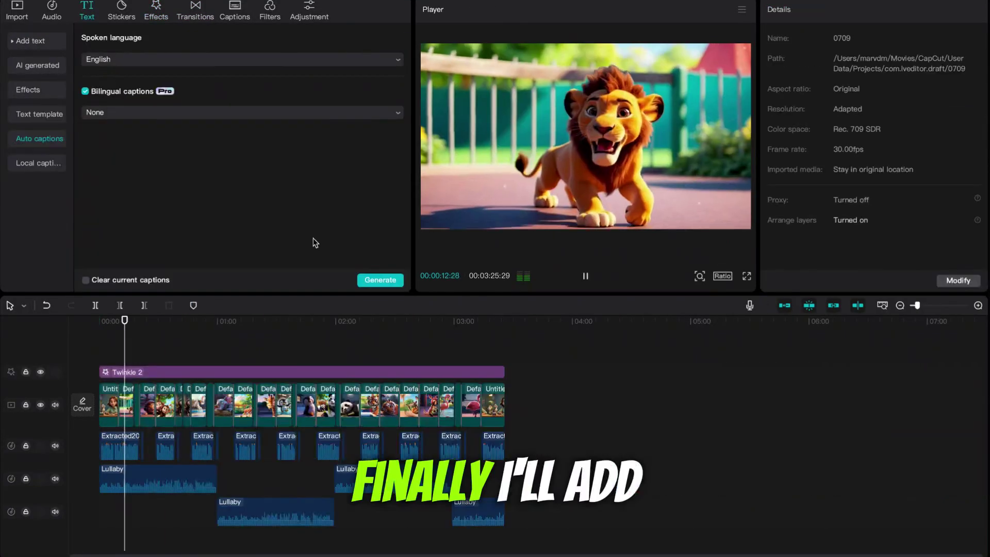
Generate automatic English captions for the video with bilingual captions turned off.
click(123, 113)
click(85, 91)
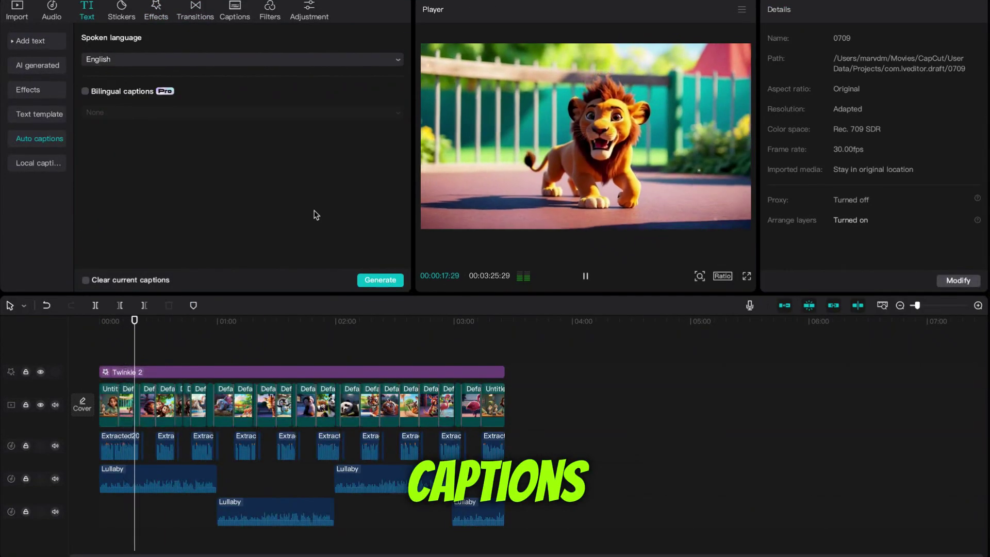
click(380, 280)
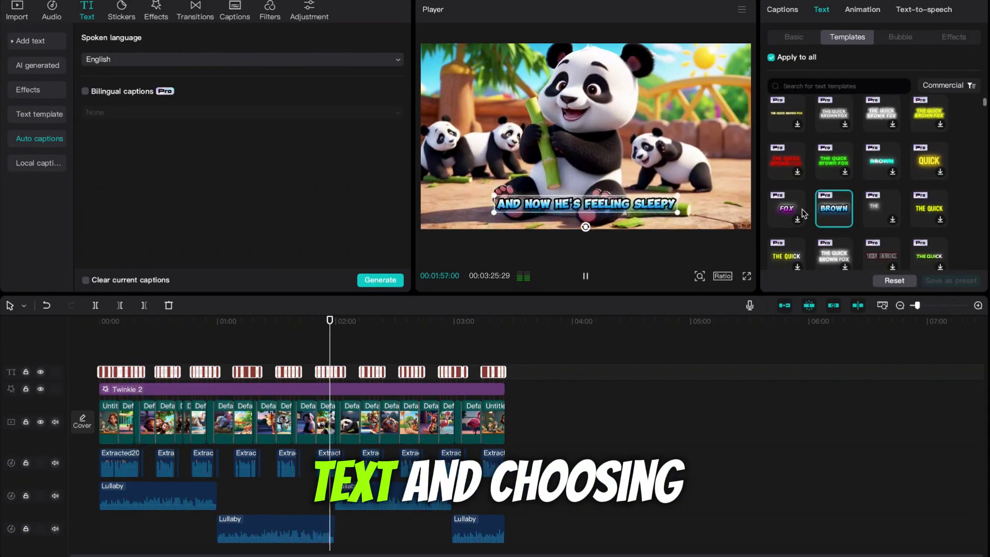
Try the purple text template on the captions, return to the blue BROWN template for all of them and pause playback.
click(786, 209)
scroll(788, 181, down, 1)
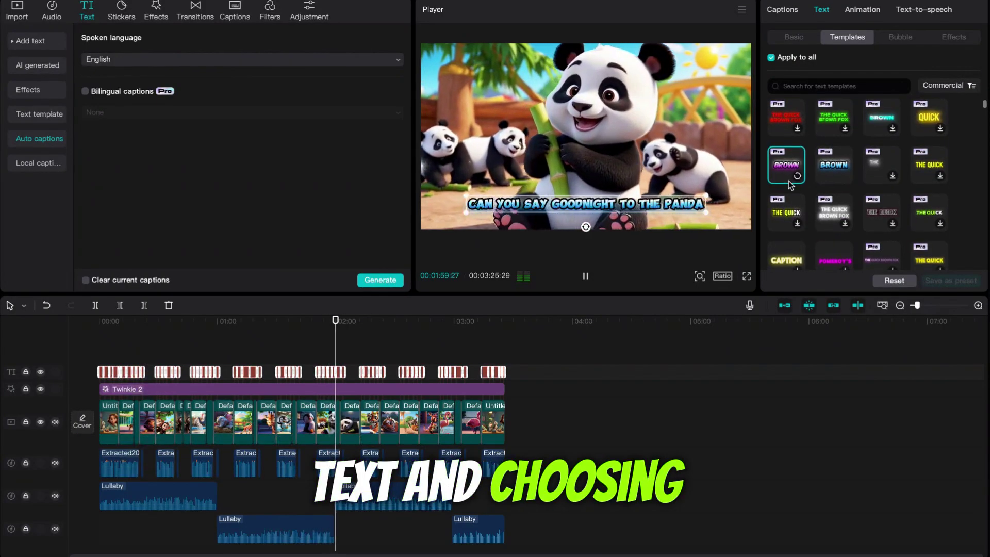
click(831, 175)
scroll(815, 207, down, 2)
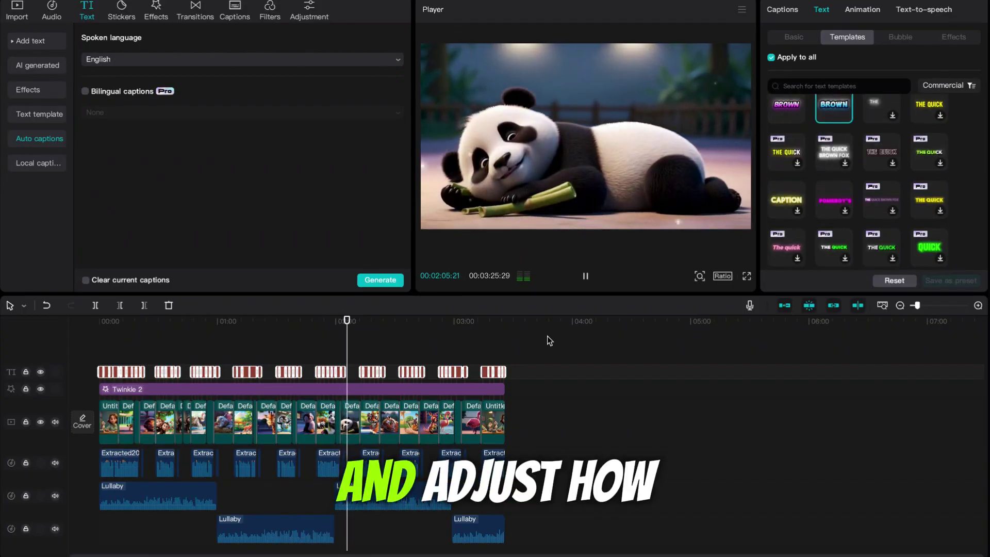
click(584, 277)
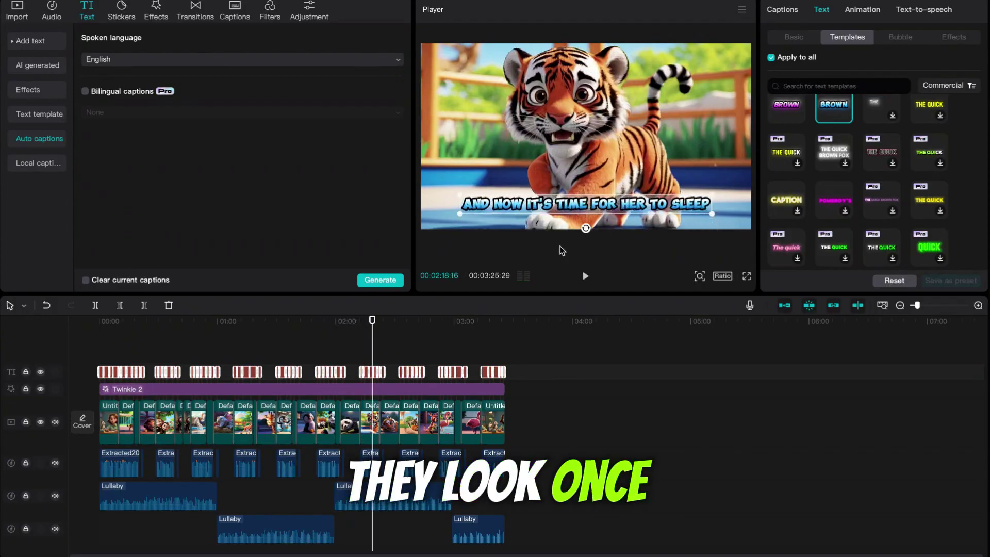
Export the finished video as 0709 in 1080P, HEVC, mov format at 30fps.
key(space)
click(370, 423)
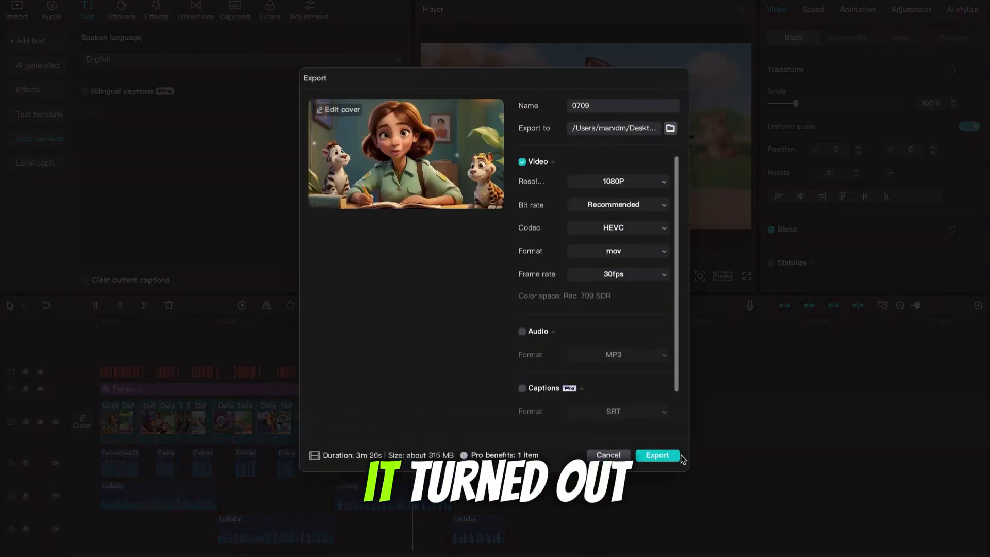
click(656, 455)
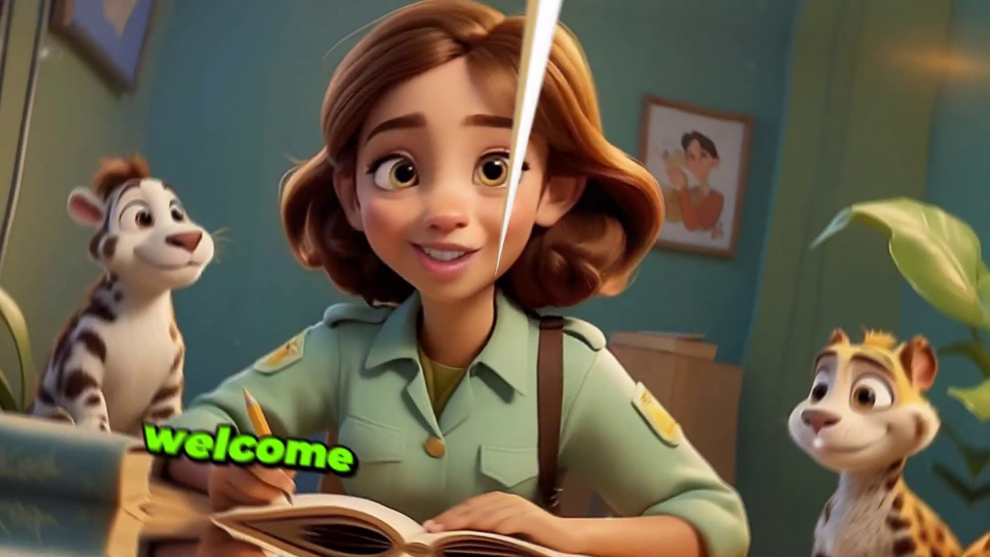